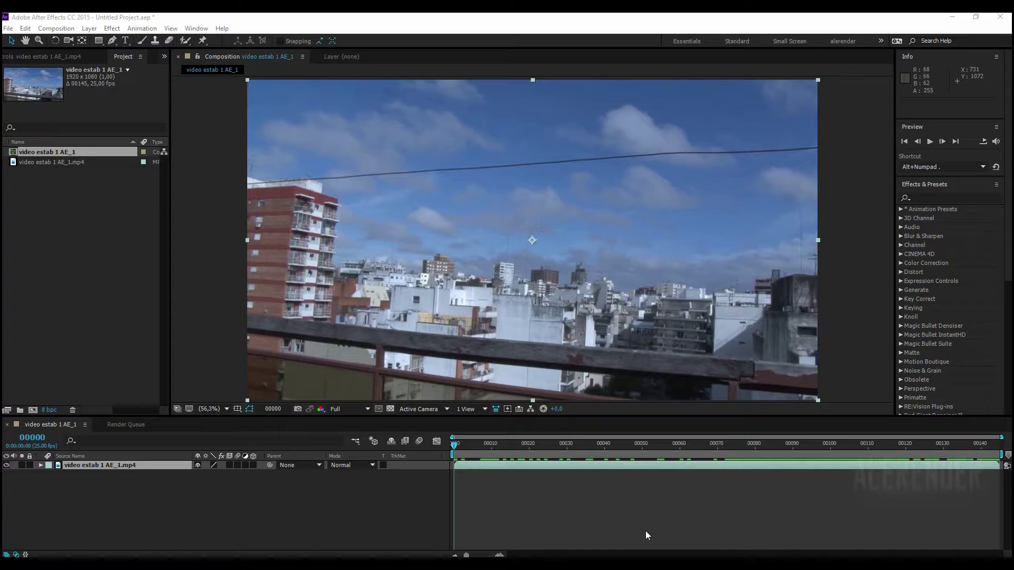
- Scrub and play back the rooftop footage to check the camera shake
mouse_move(496, 447)
mouse_down()
mouse_move(820, 451)
mouse_move(549, 457)
mouse_up()
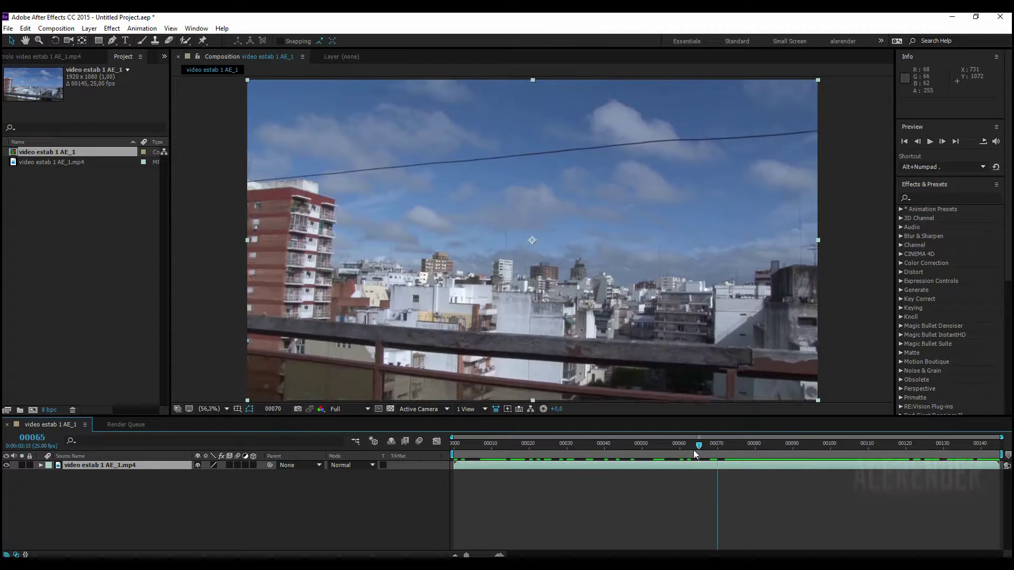
key(space)
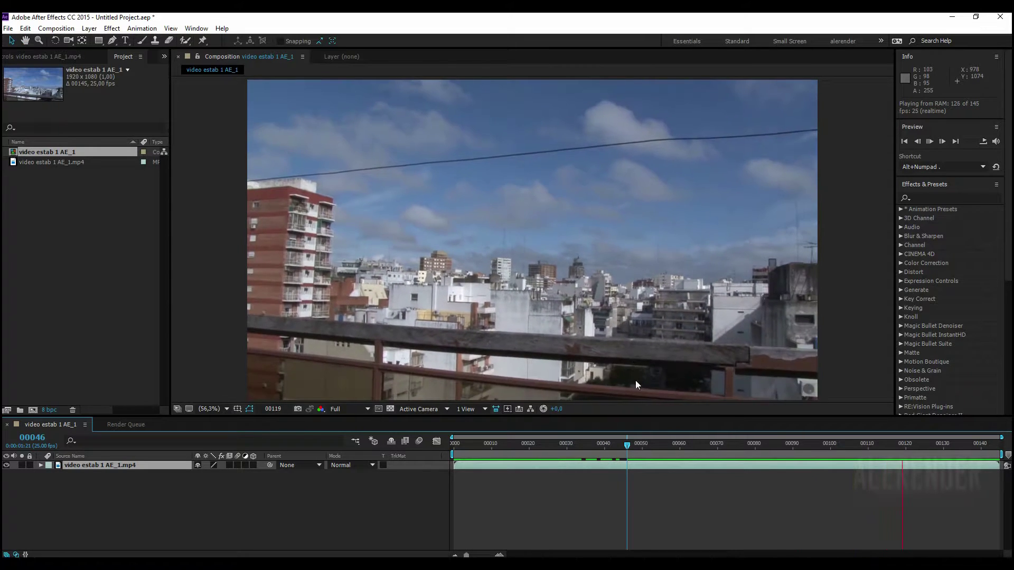
drag(507, 452, 658, 447)
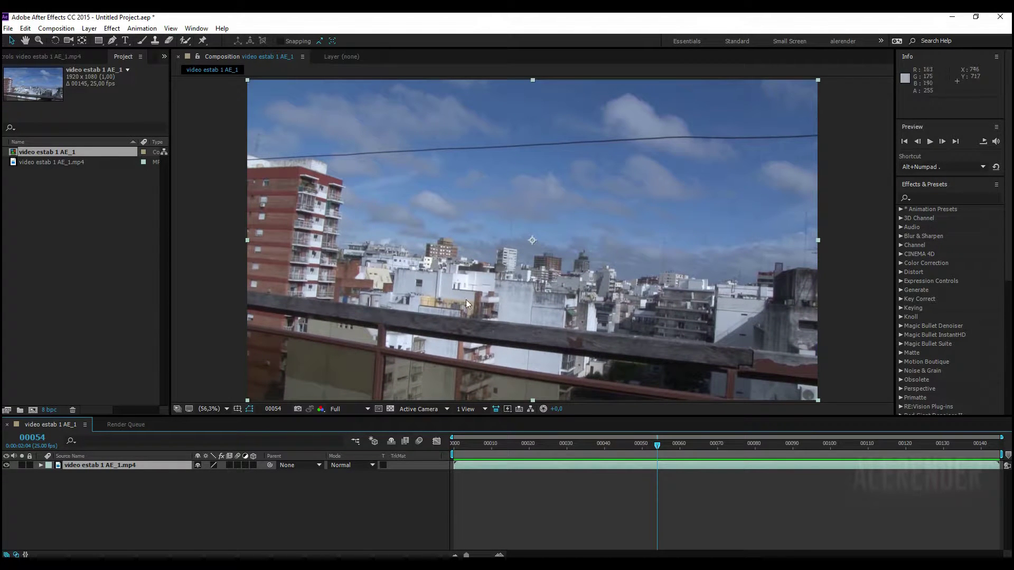
click(495, 451)
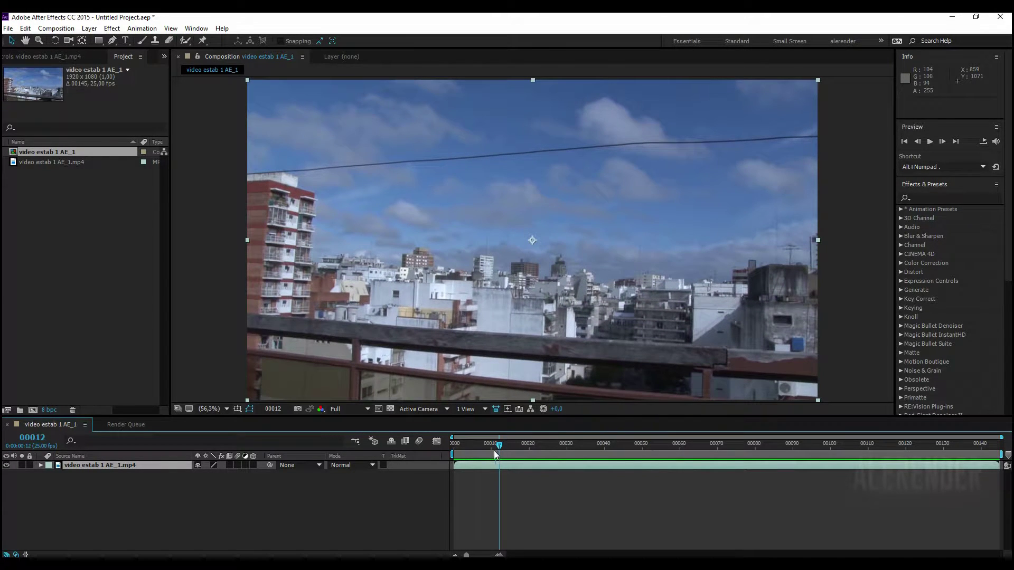
mouse_move(492, 445)
mouse_down()
mouse_move(952, 445)
mouse_move(465, 445)
mouse_up()
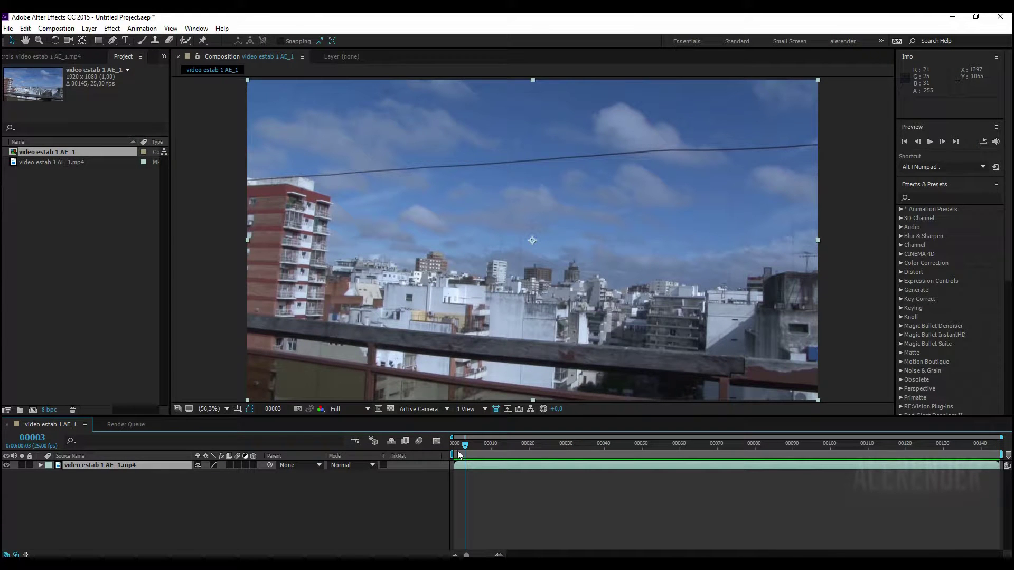
drag(460, 446, 456, 447)
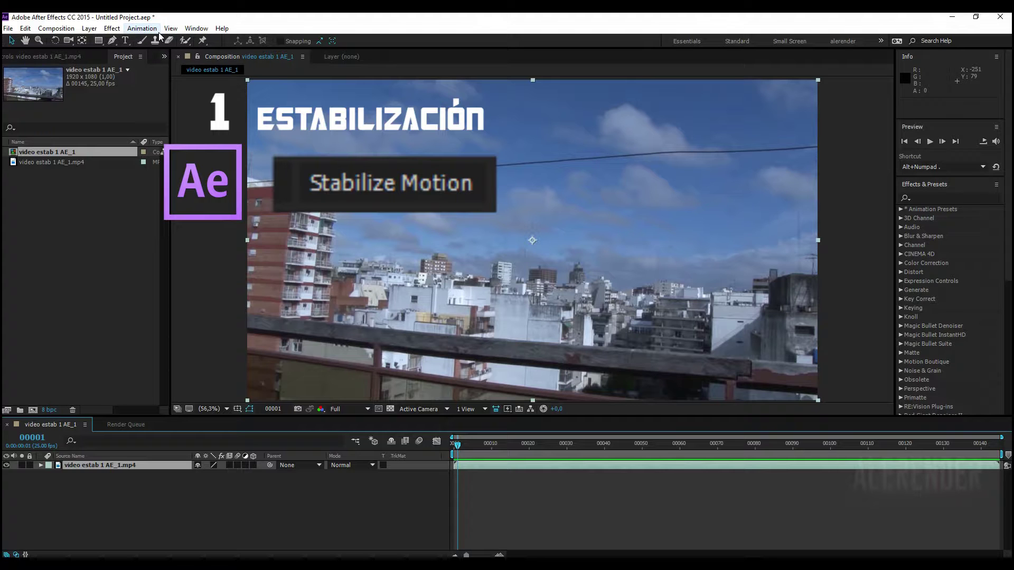
- Show the Tracker panel from the Window menu, enlarged and moved to the top right
click(196, 28)
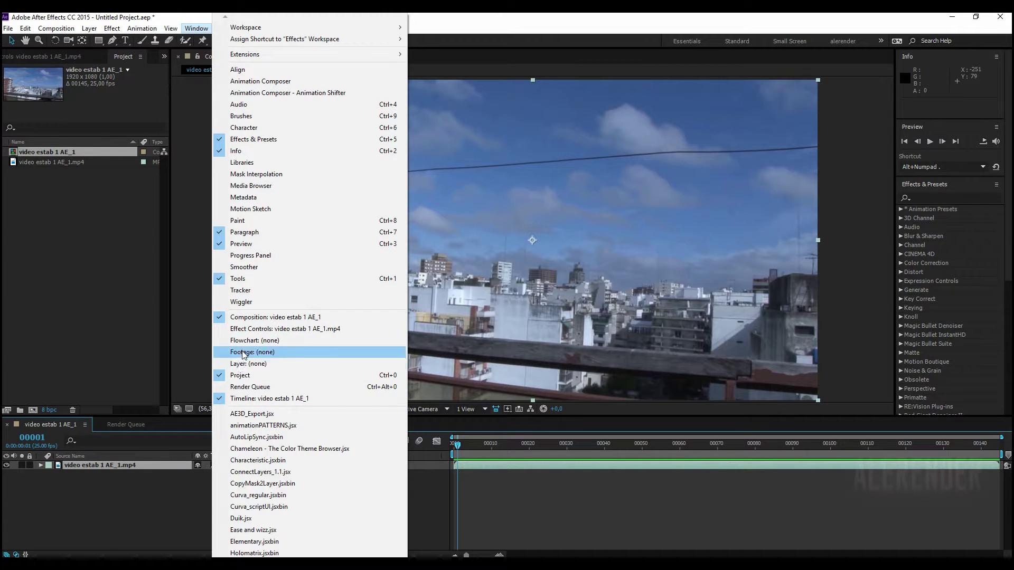
click(240, 291)
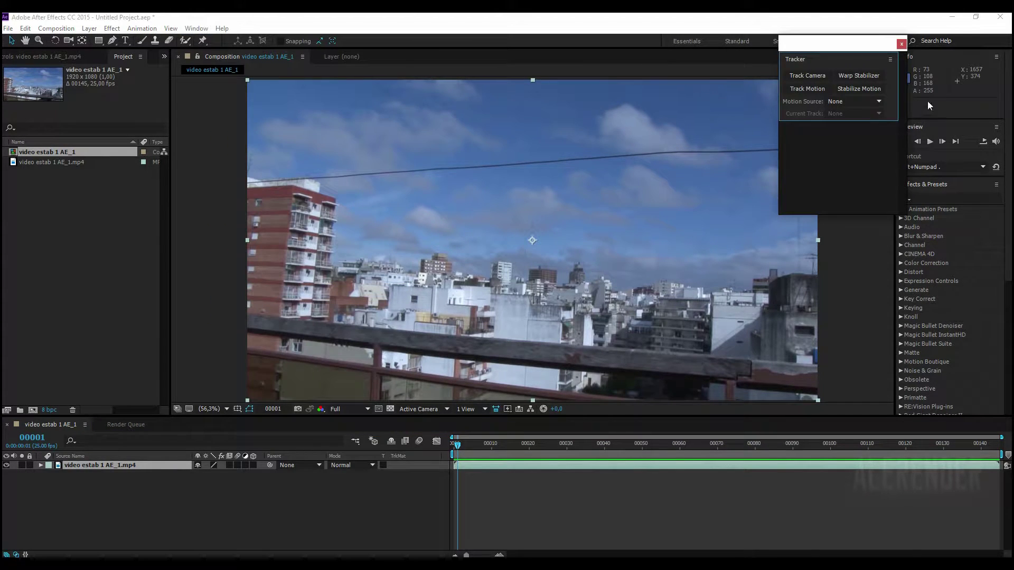
drag(895, 120, 898, 213)
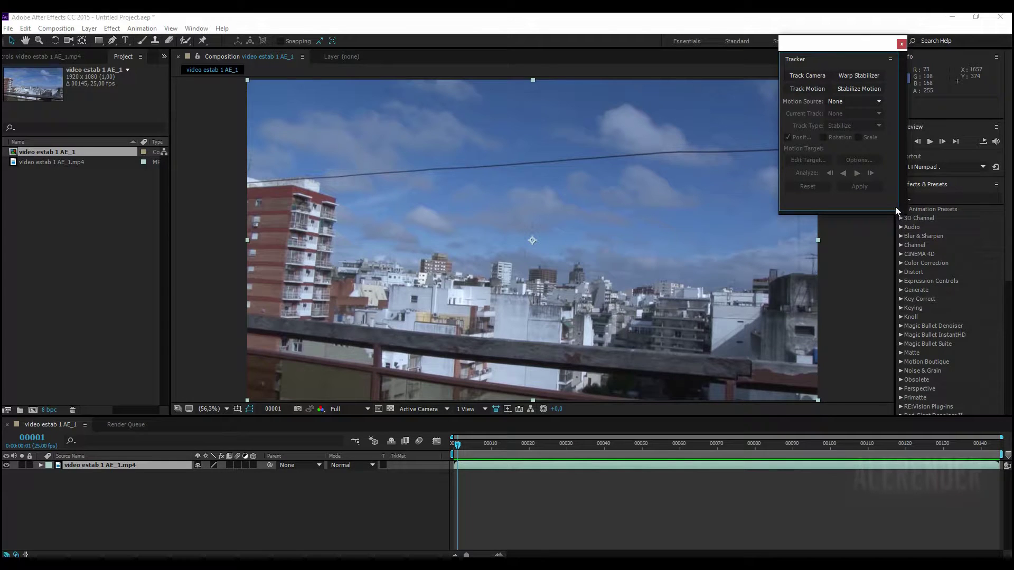
drag(860, 48, 903, 64)
- Select the footage layer and set the playhead to frame 0
right_click(106, 465)
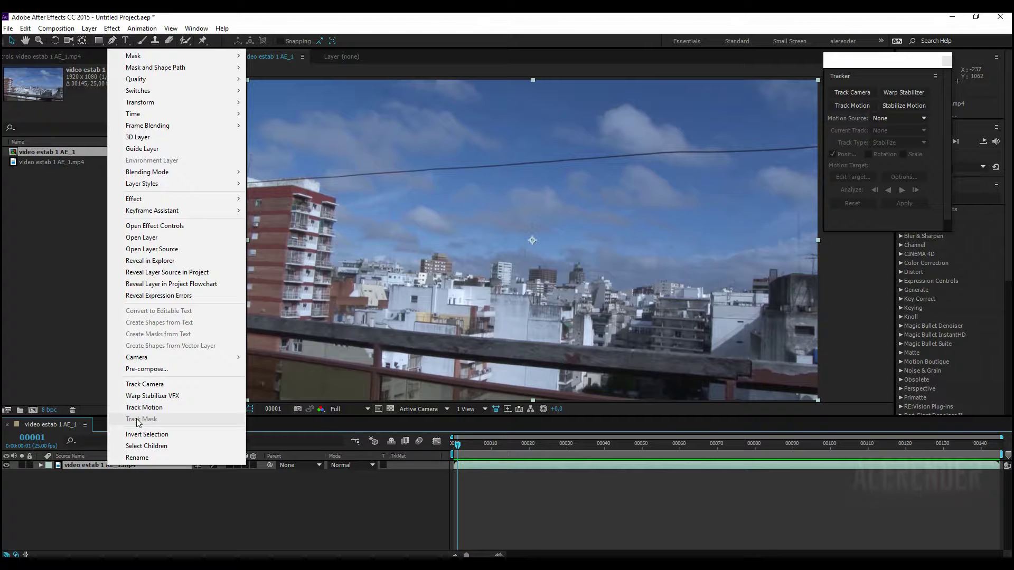
click(154, 493)
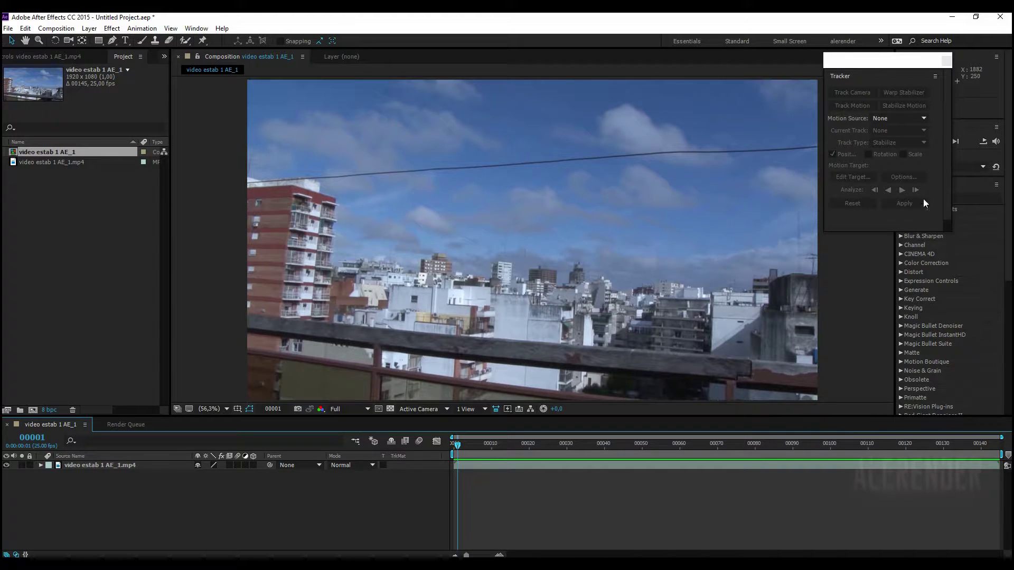
drag(894, 69, 922, 69)
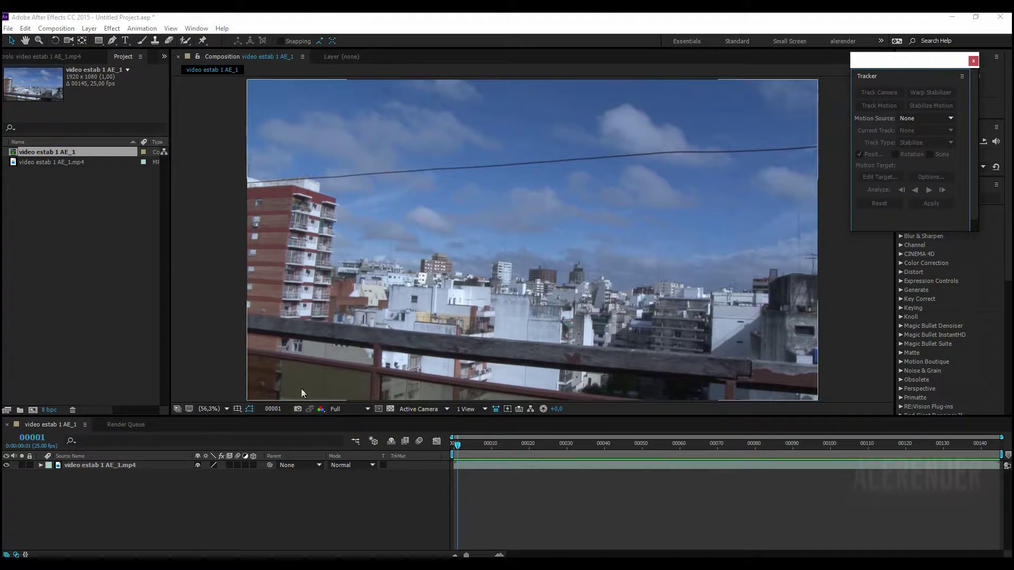
click(121, 467)
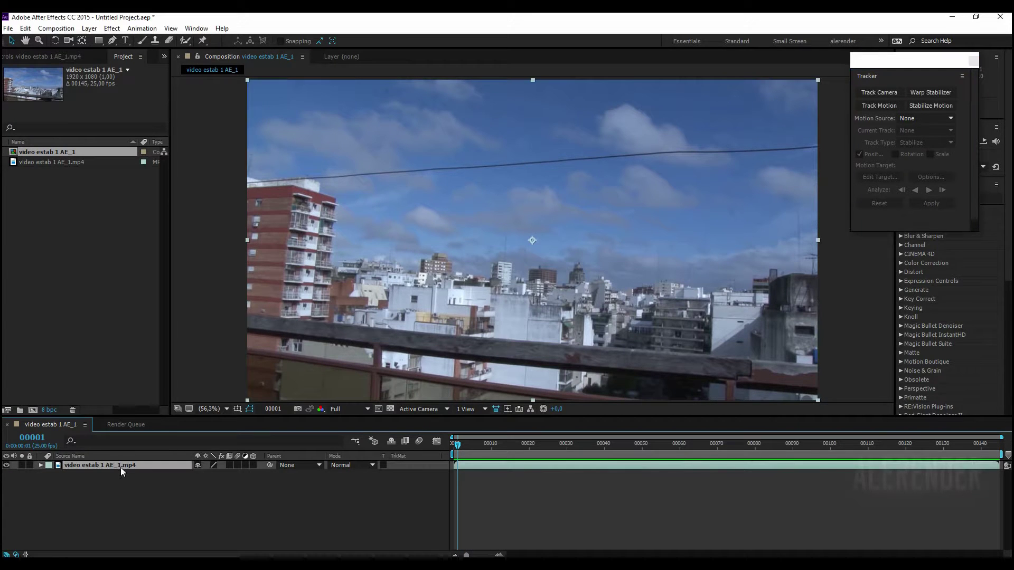
click(456, 447)
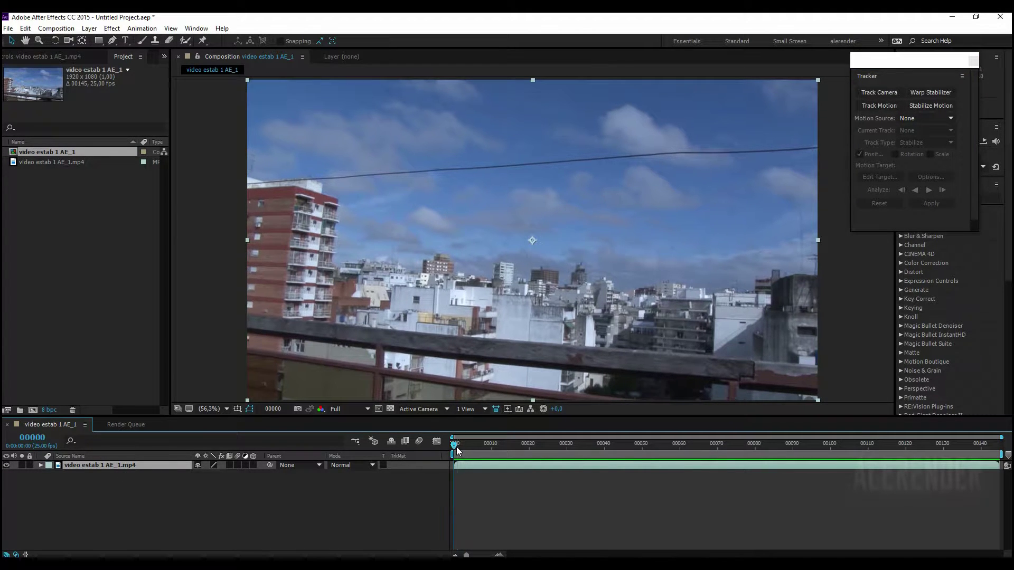
- Start Stabilize Motion, zoom the Layer viewer to 200%, and drag Track Point 1 onto the white building
click(935, 105)
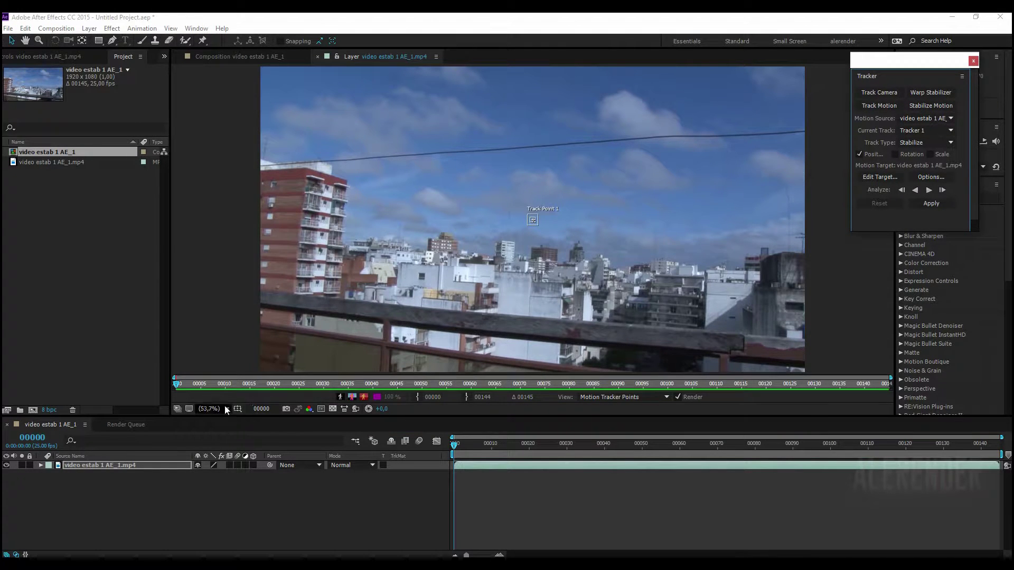
click(208, 410)
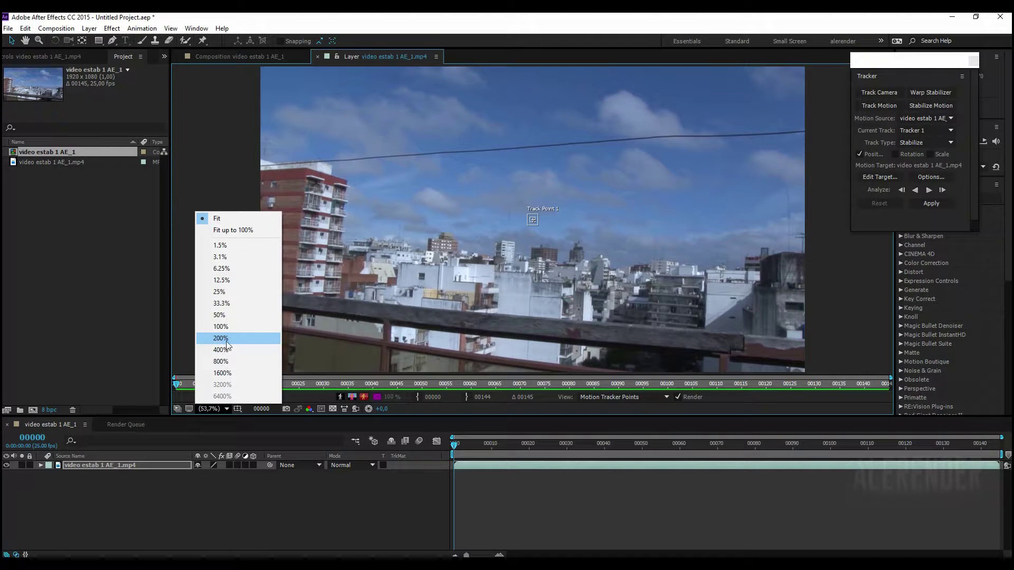
click(227, 343)
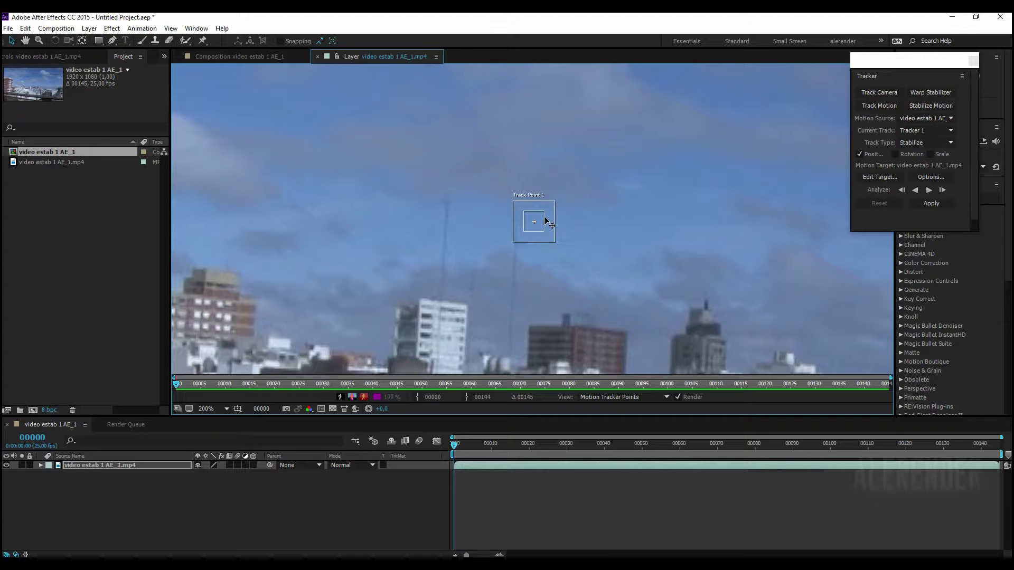
mouse_move(536, 219)
mouse_down()
mouse_move(495, 271)
mouse_move(429, 314)
mouse_up()
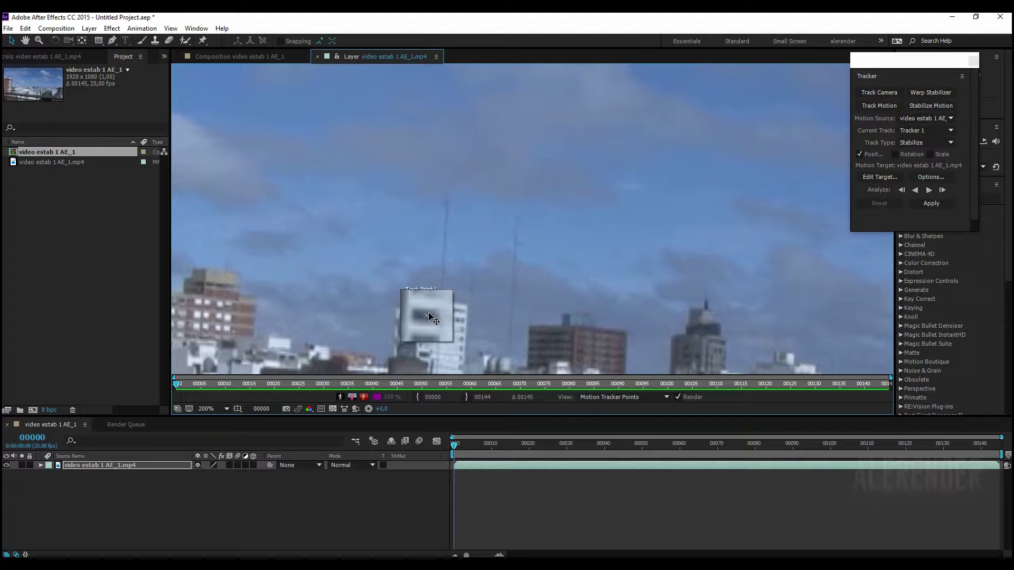
drag(429, 316, 508, 267)
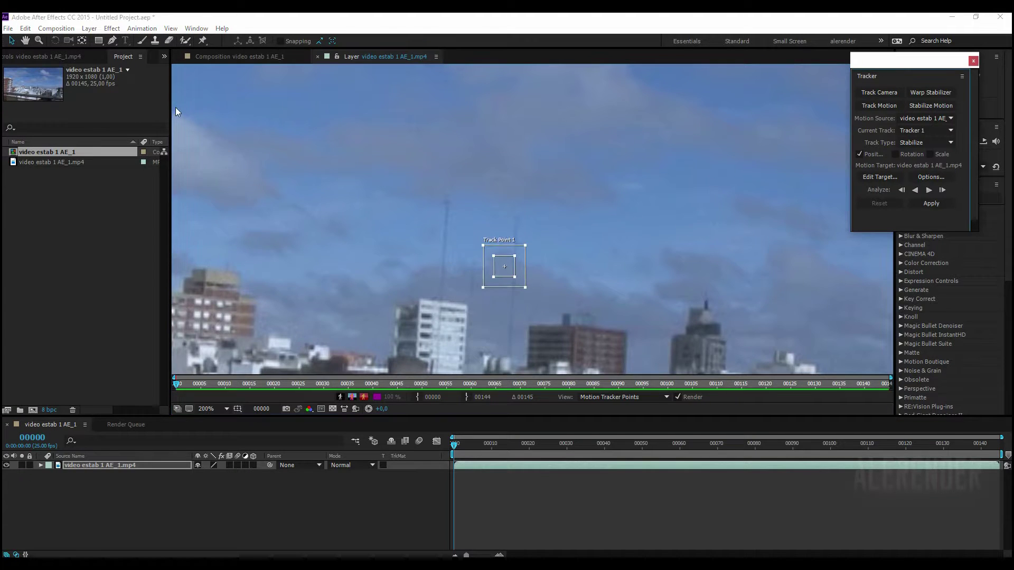
- Pan the magnified view and move Track Point 1 onto the white rooftop tower
click(24, 41)
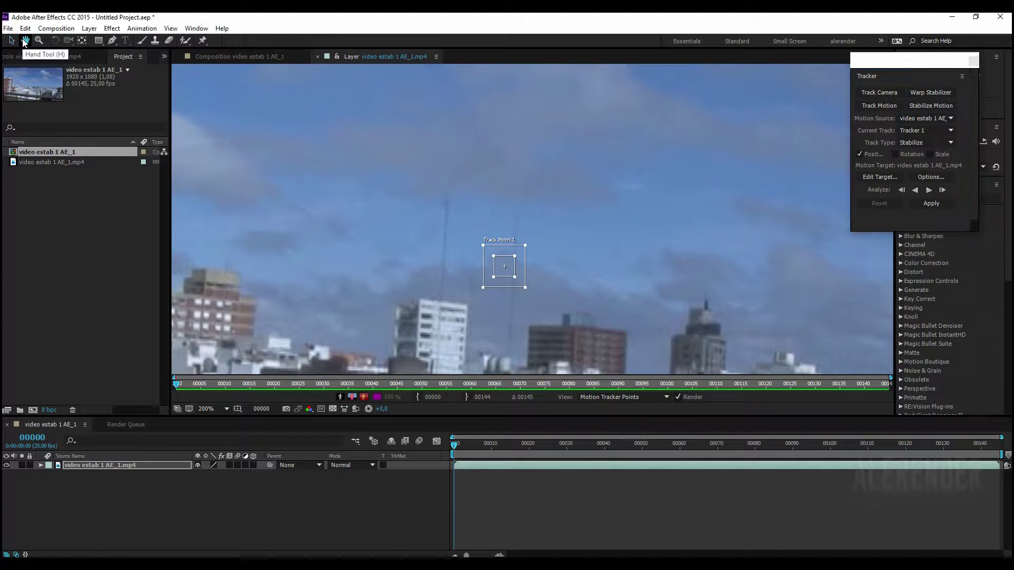
drag(369, 243, 367, 84)
drag(512, 201, 440, 233)
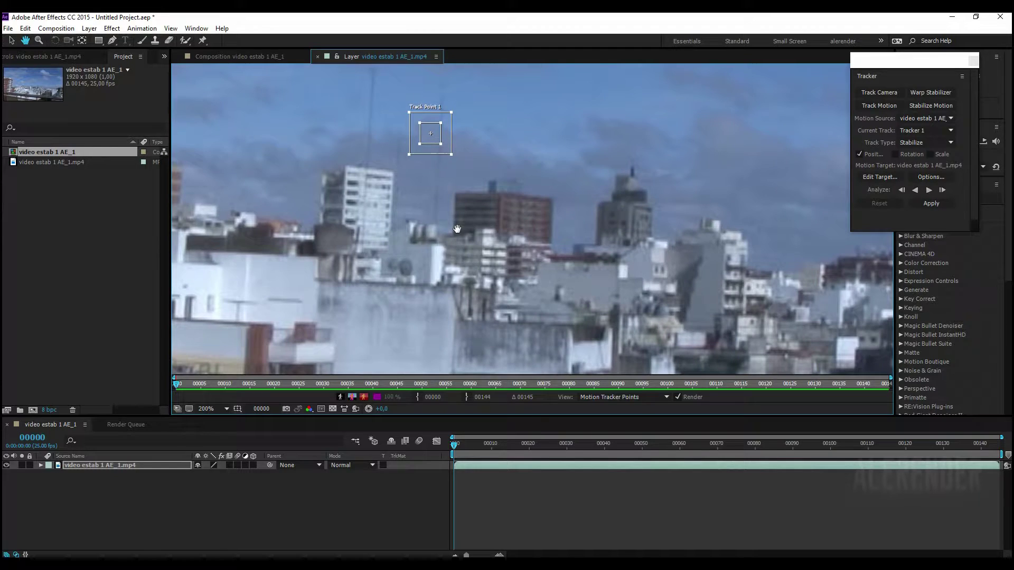
click(11, 40)
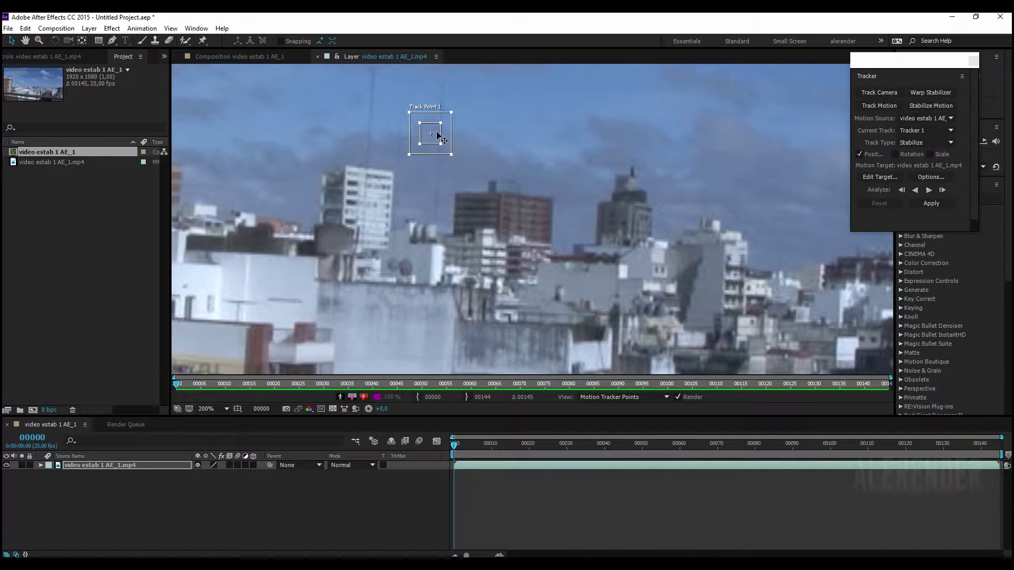
mouse_move(431, 133)
mouse_down()
mouse_move(607, 163)
mouse_move(659, 269)
mouse_up()
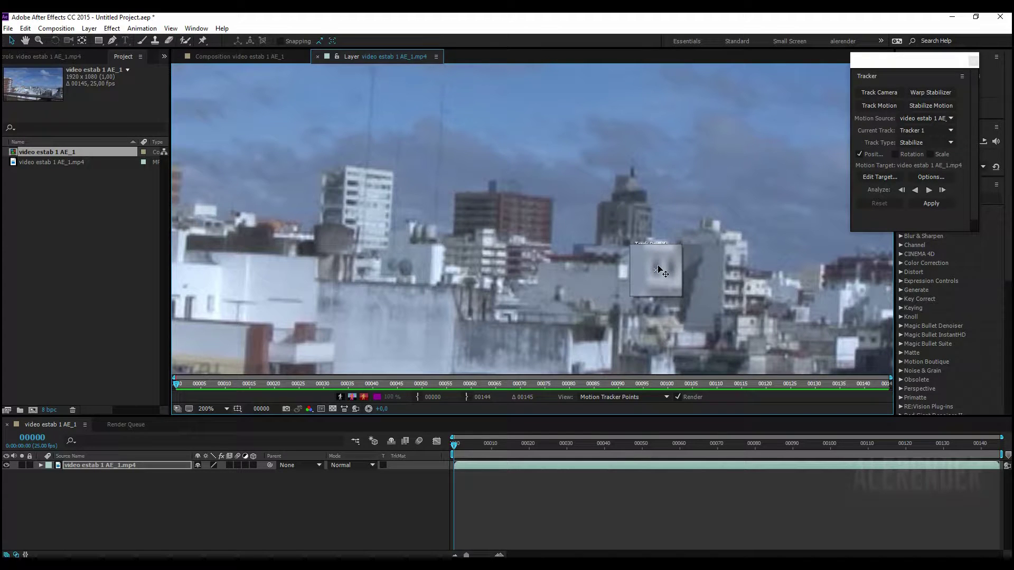
drag(659, 270, 657, 271)
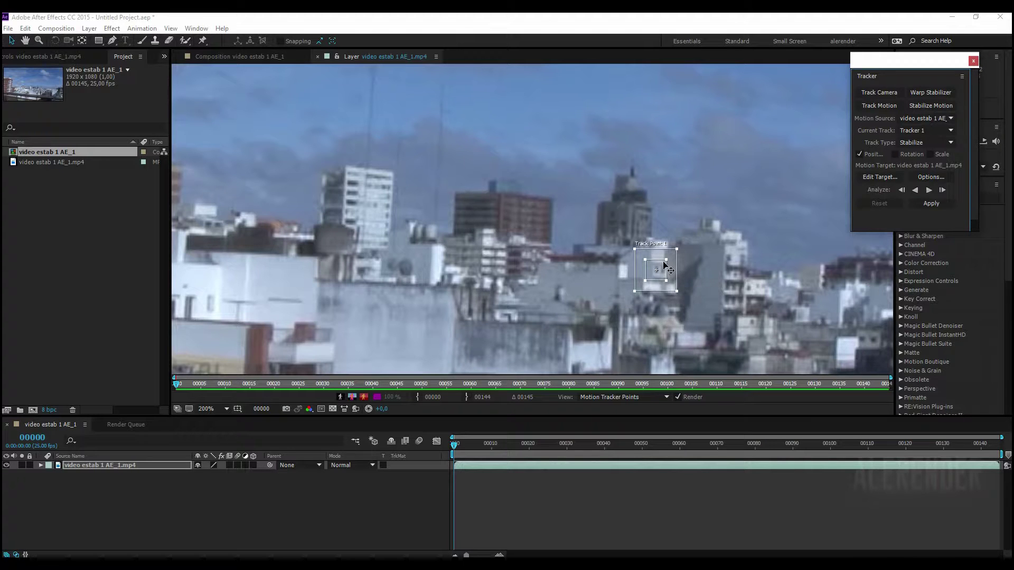
drag(659, 268, 660, 270)
click(659, 271)
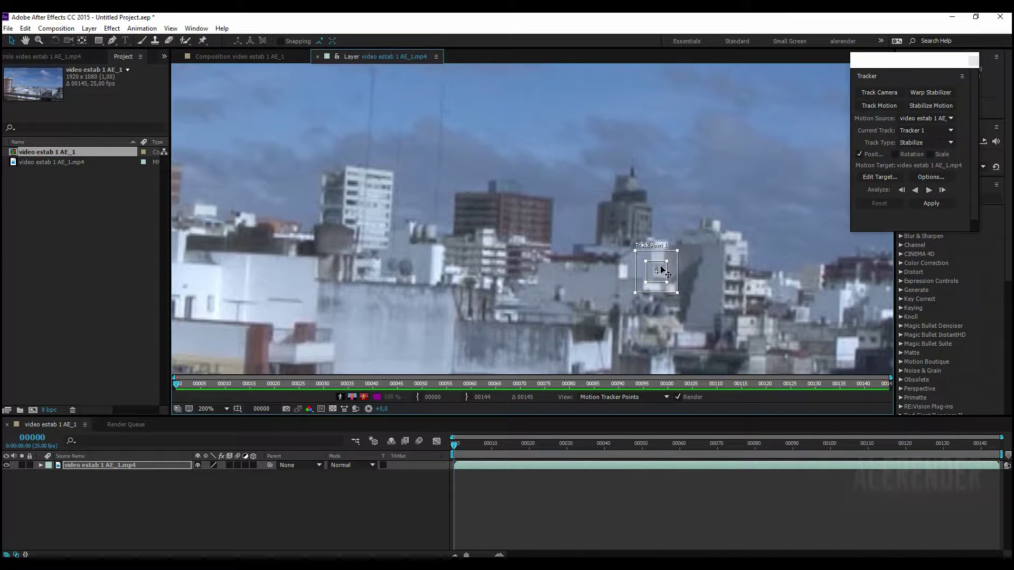
mouse_move(661, 269)
mouse_down()
mouse_move(579, 260)
mouse_move(768, 270)
mouse_move(817, 285)
mouse_move(734, 258)
mouse_up()
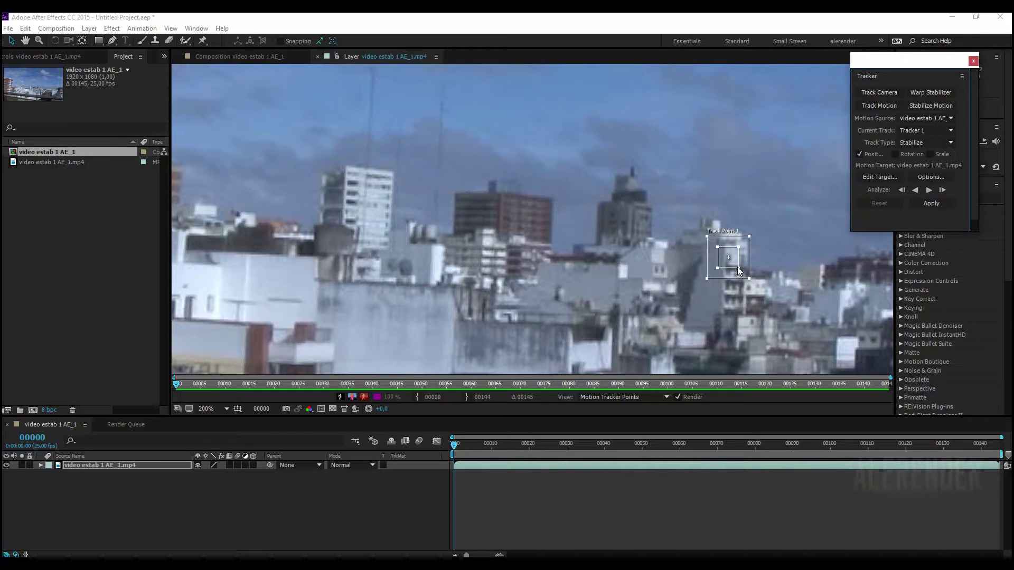
- Enlarge Track Point 1's feature box, refine its position, and make its search region taller
mouse_move(738, 267)
mouse_down()
mouse_move(747, 277)
mouse_move(738, 267)
mouse_up()
drag(737, 252, 735, 252)
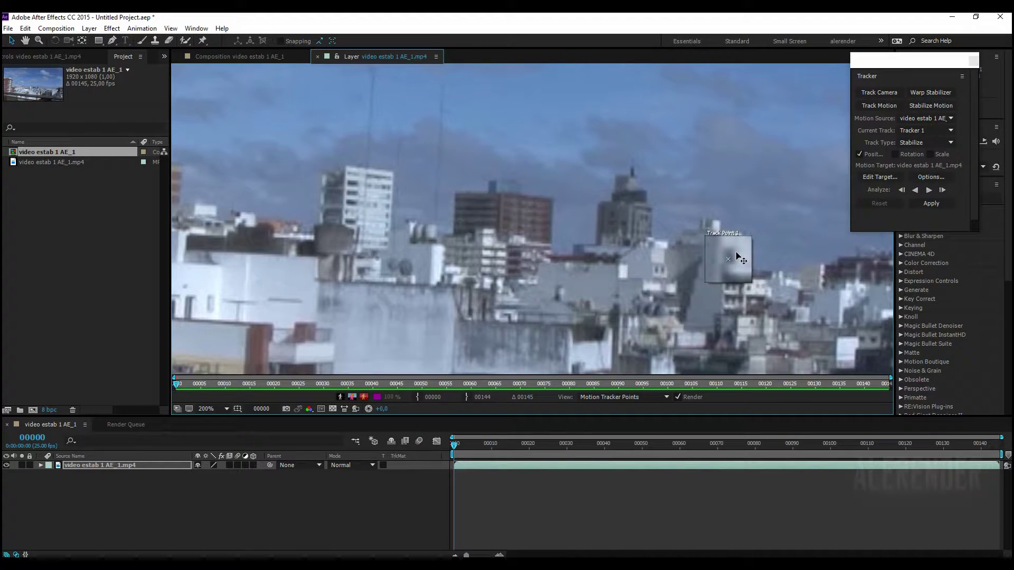
drag(735, 252, 737, 252)
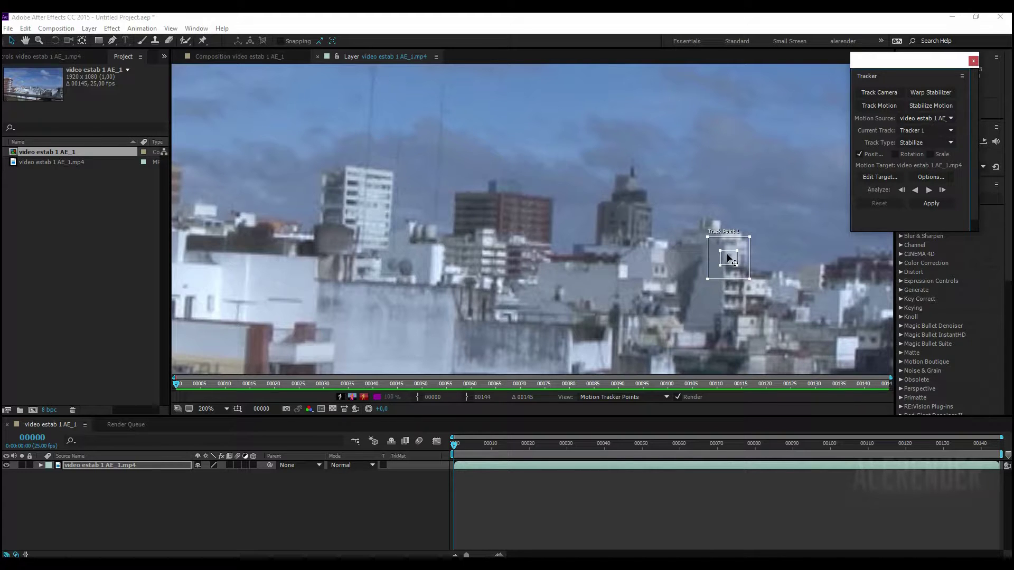
click(730, 257)
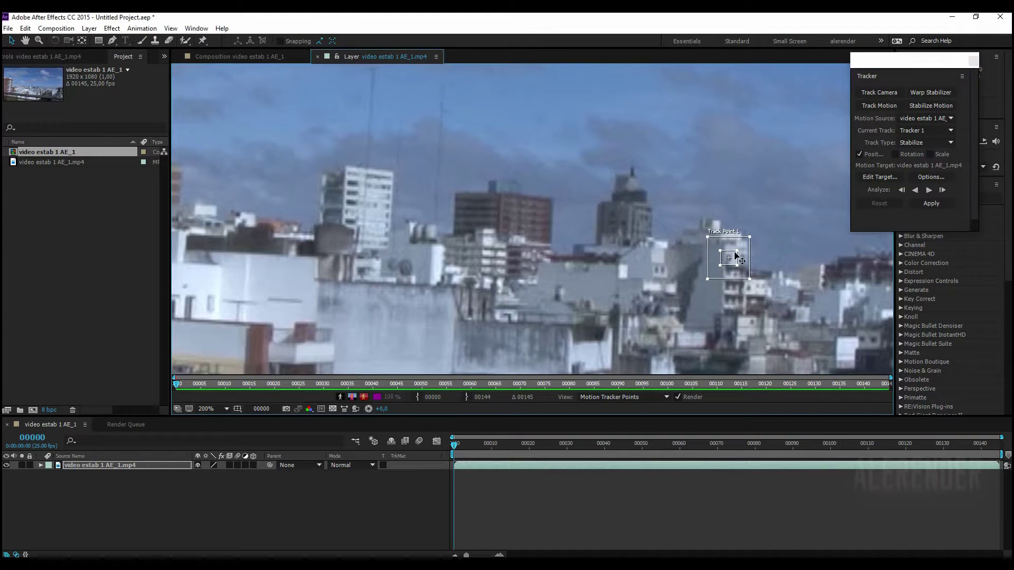
drag(736, 256, 737, 257)
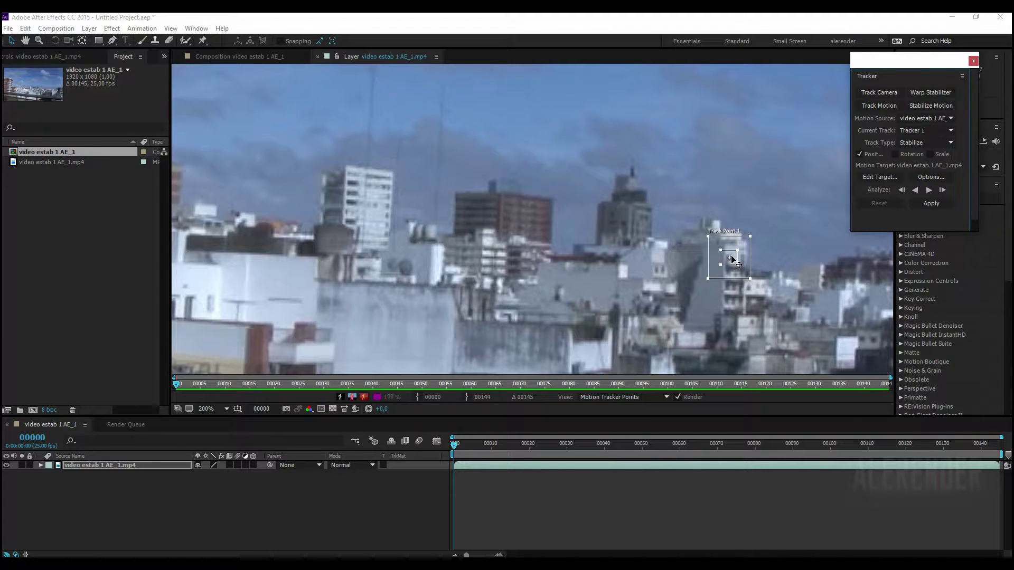
click(723, 254)
drag(708, 236, 708, 226)
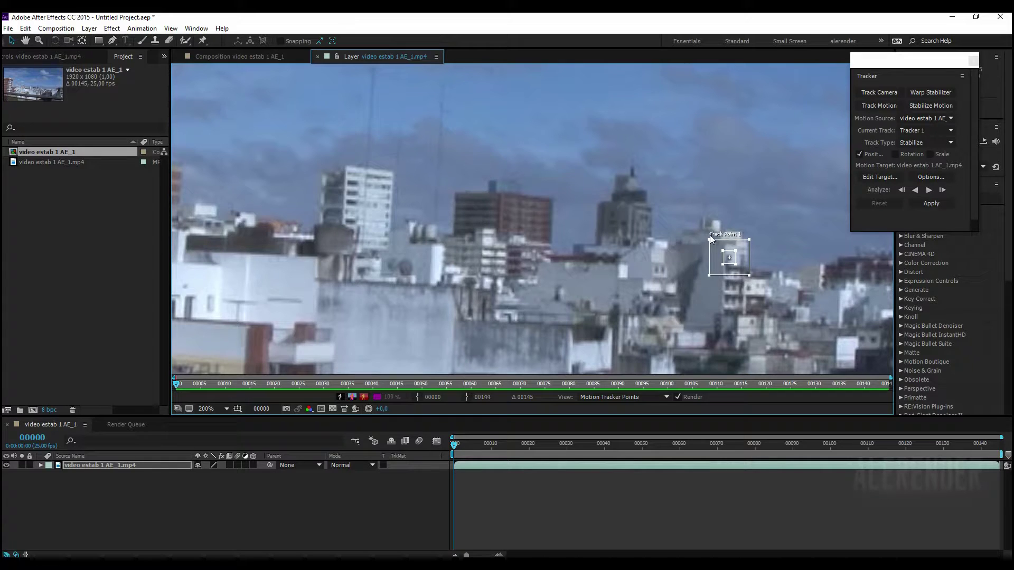
- Drag Track Point 1's search box corner up and left to cover the surrounding buildings
drag(709, 227, 698, 225)
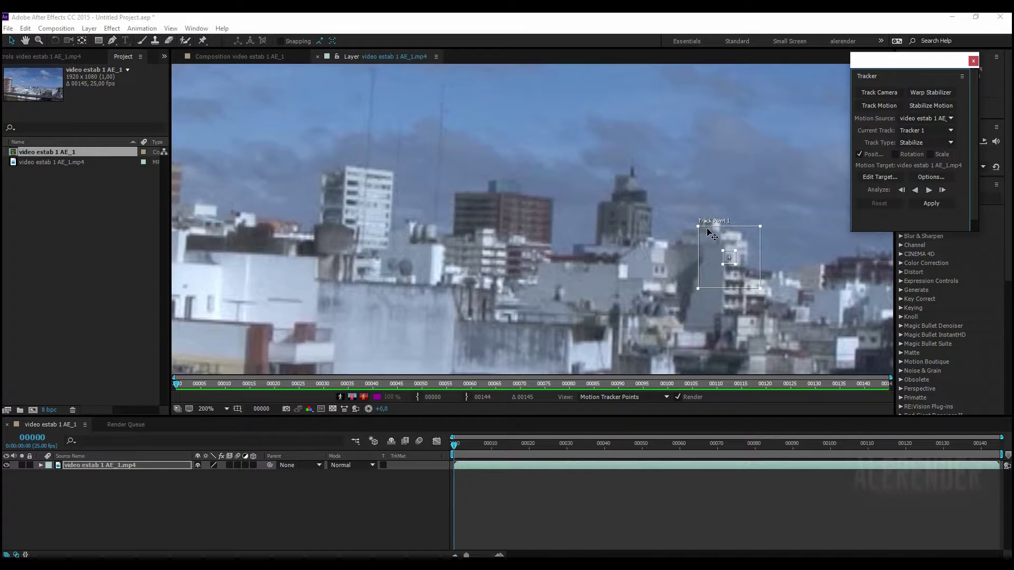
mouse_move(697, 227)
mouse_down()
mouse_move(569, 183)
mouse_move(699, 201)
mouse_move(697, 224)
mouse_up()
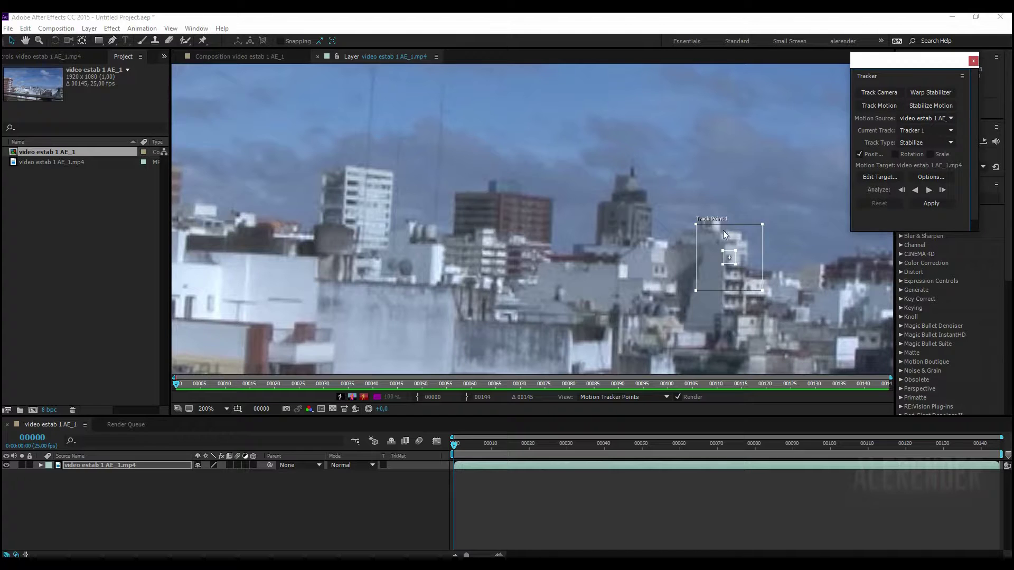
- Enable Rotation and Scale, then place and size Track Point 2 on the left white building
click(896, 154)
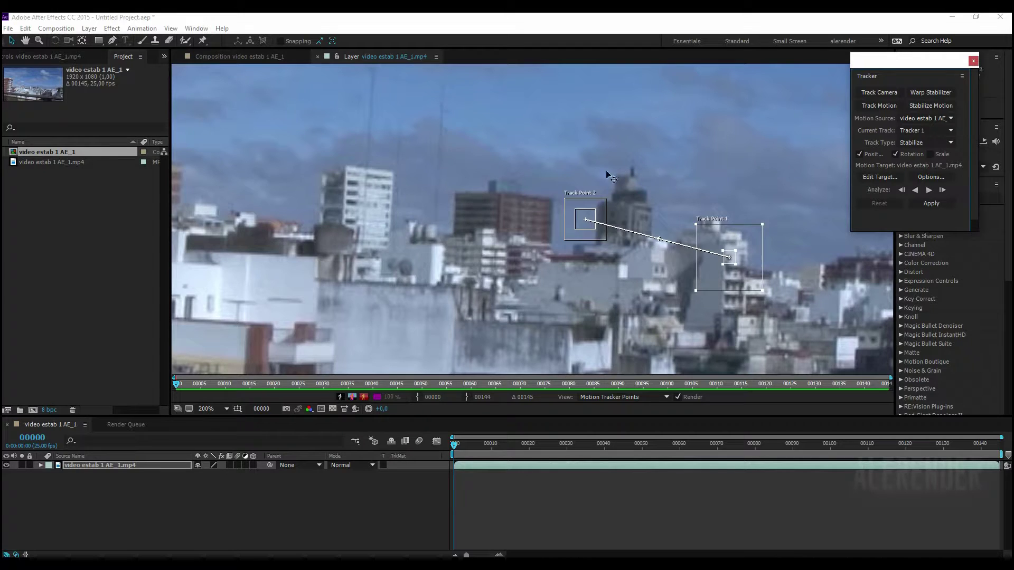
click(930, 154)
mouse_move(587, 214)
mouse_down()
mouse_move(618, 223)
mouse_move(444, 230)
mouse_move(391, 204)
mouse_up()
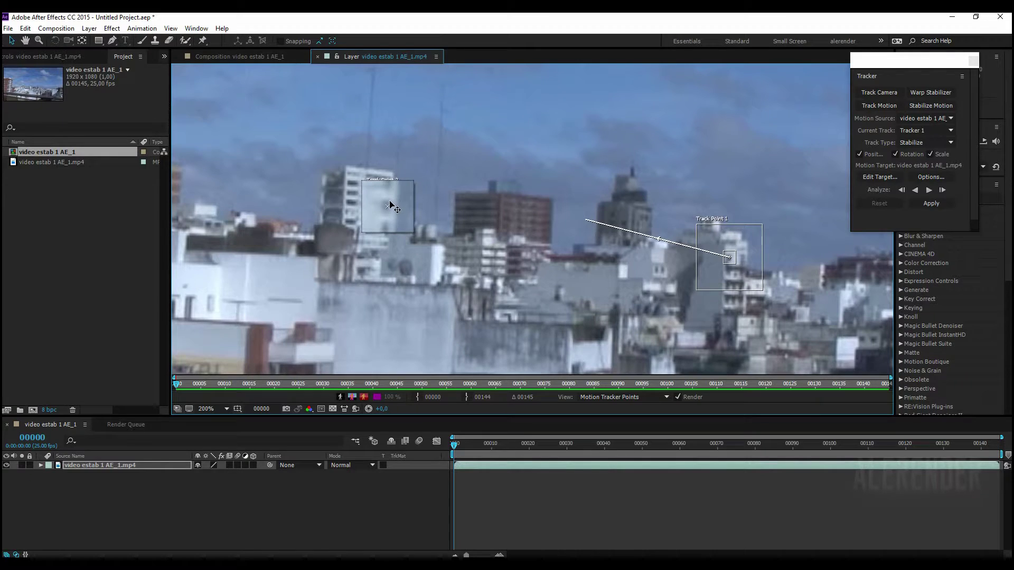
drag(392, 203, 391, 205)
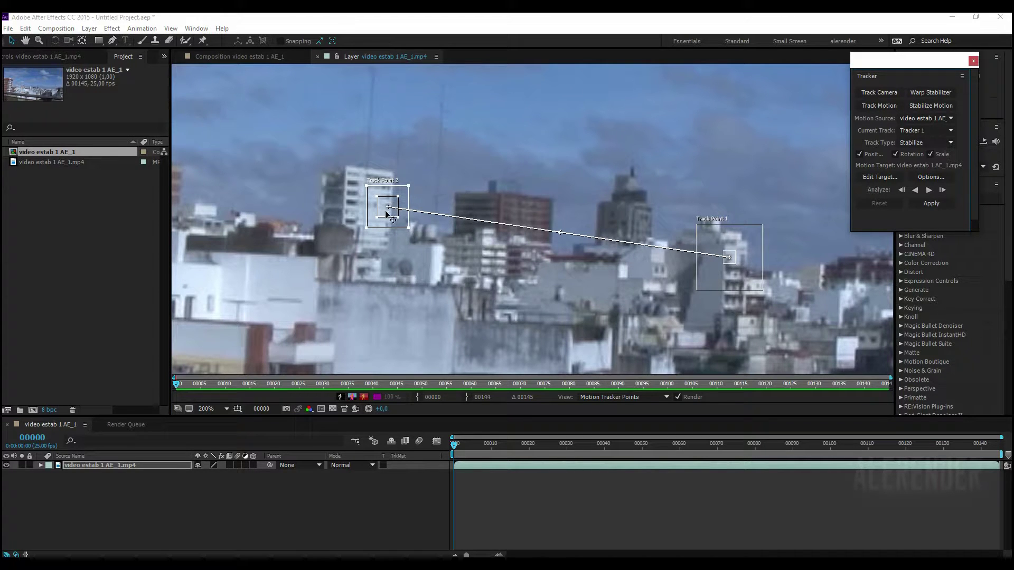
drag(398, 197, 397, 199)
drag(370, 186, 369, 182)
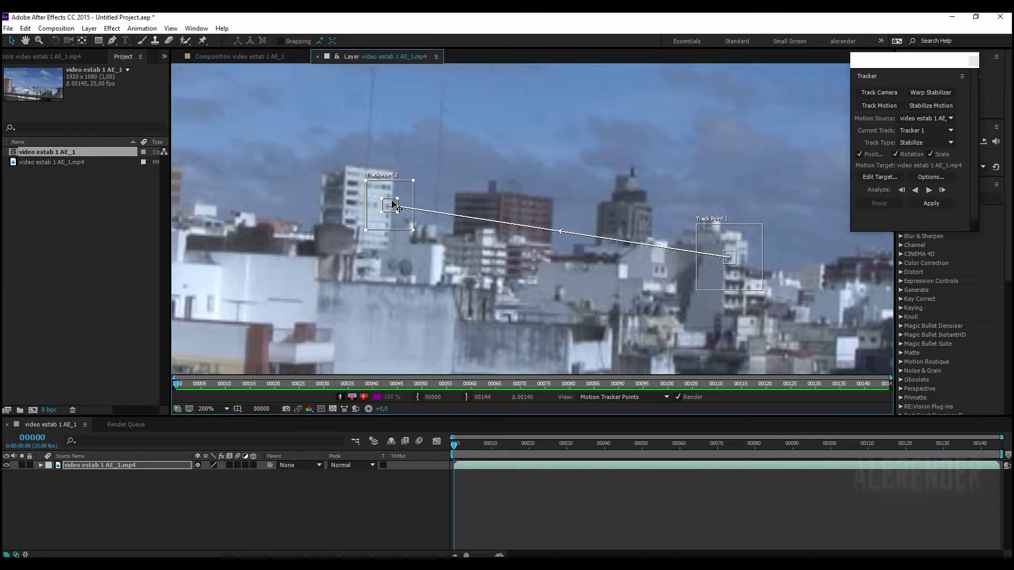
drag(394, 204, 294, 216)
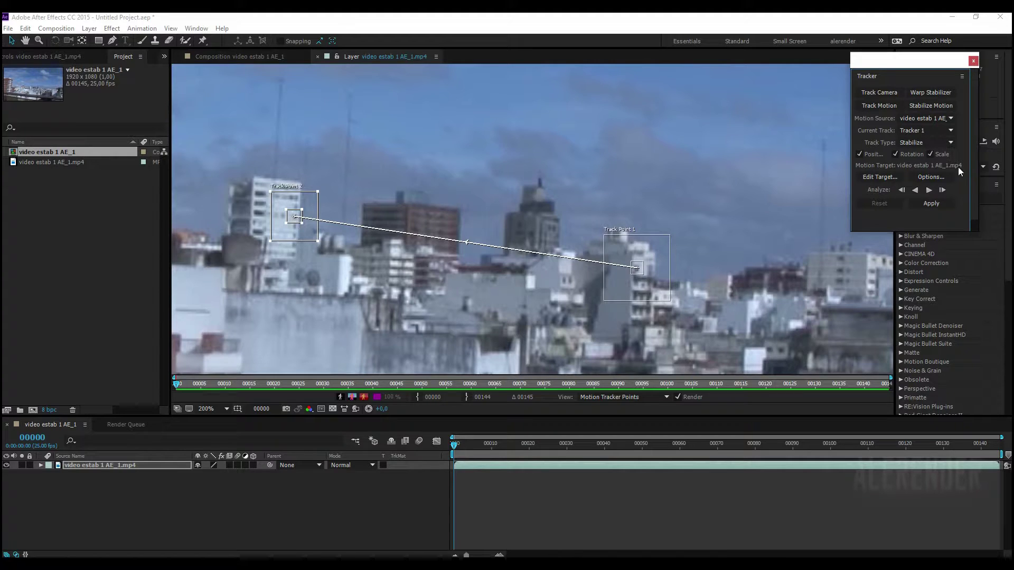
- Set the Motion Tracker Options channel to RGB and confirm
click(931, 177)
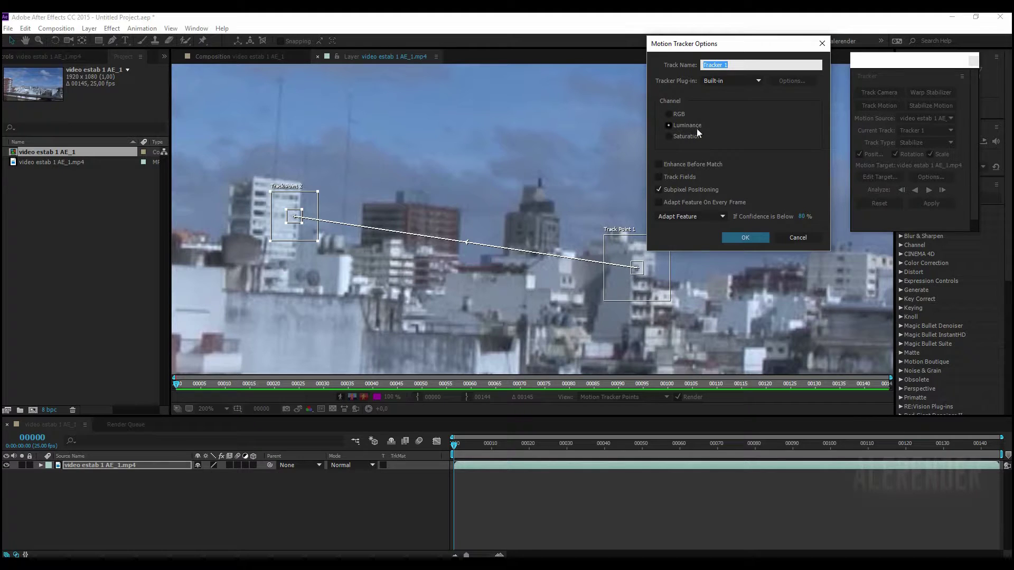
click(670, 114)
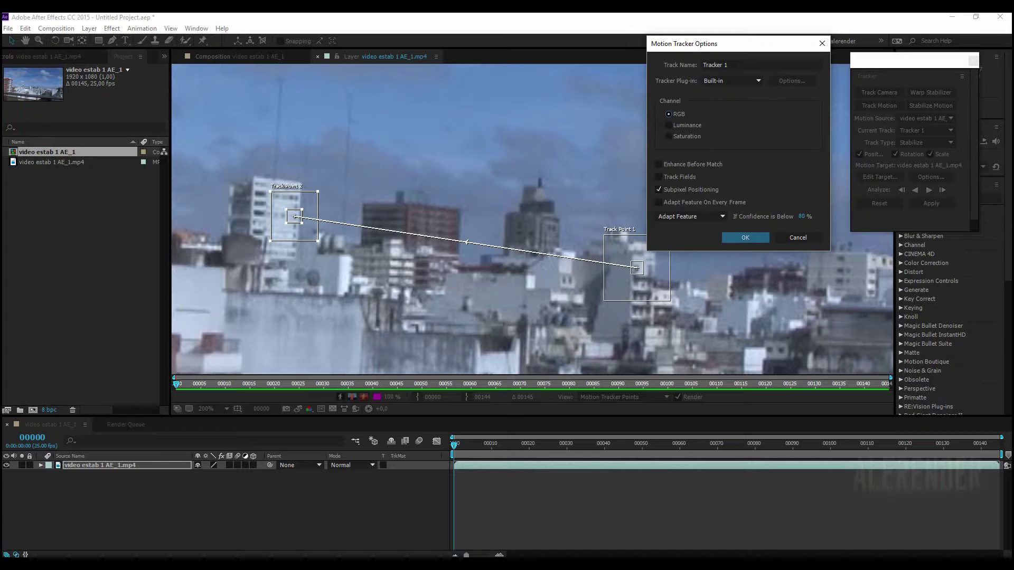
click(752, 235)
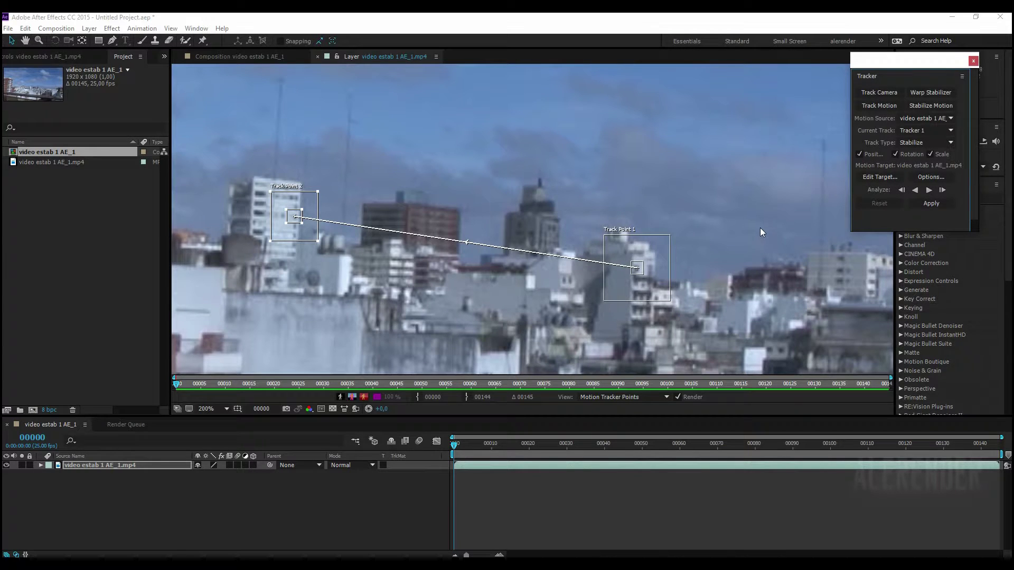
- Undo a first Analyze Forward, move Track Point 2 to the central tower, and analyze forward again
click(929, 191)
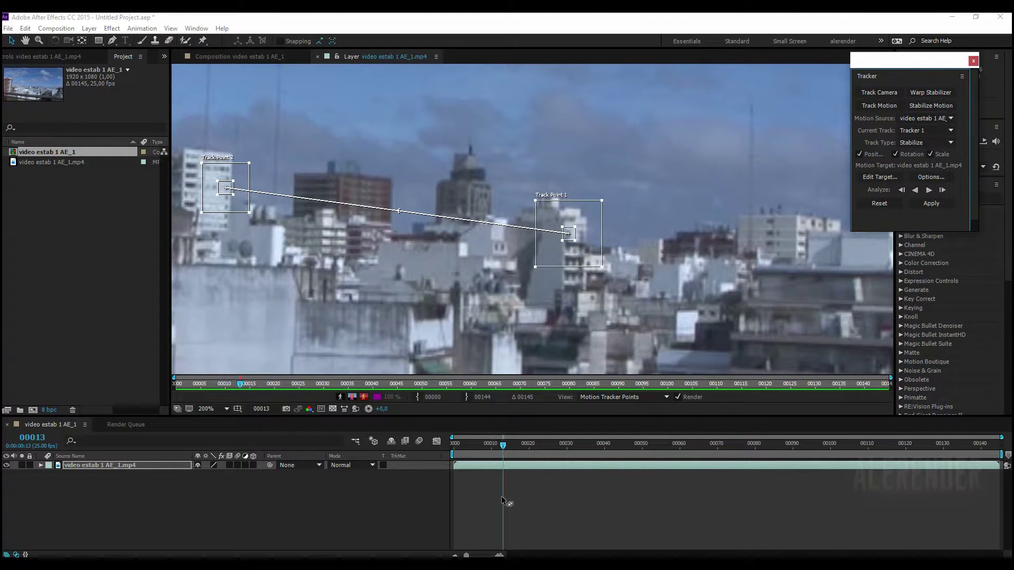
click(25, 28)
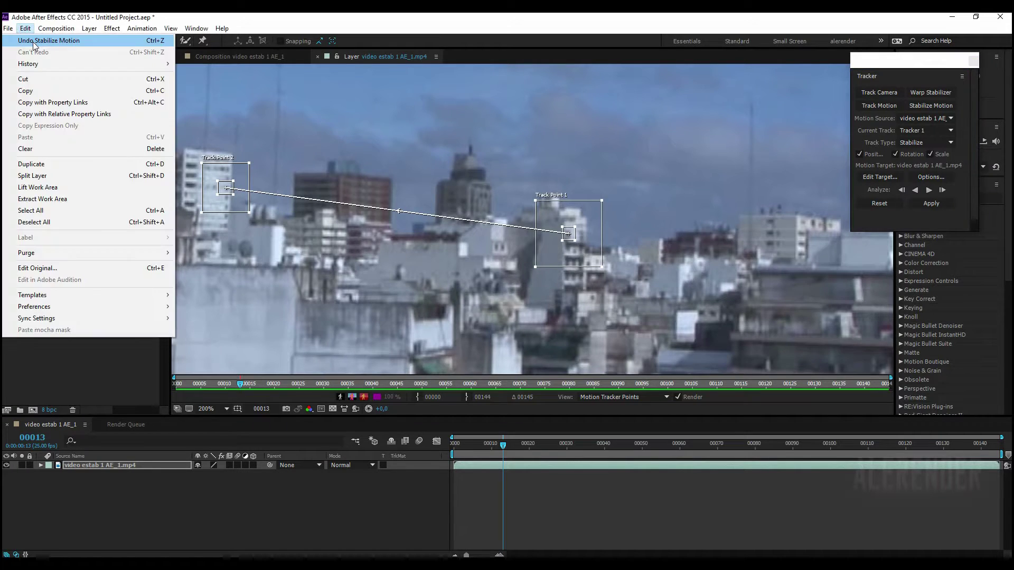
click(42, 39)
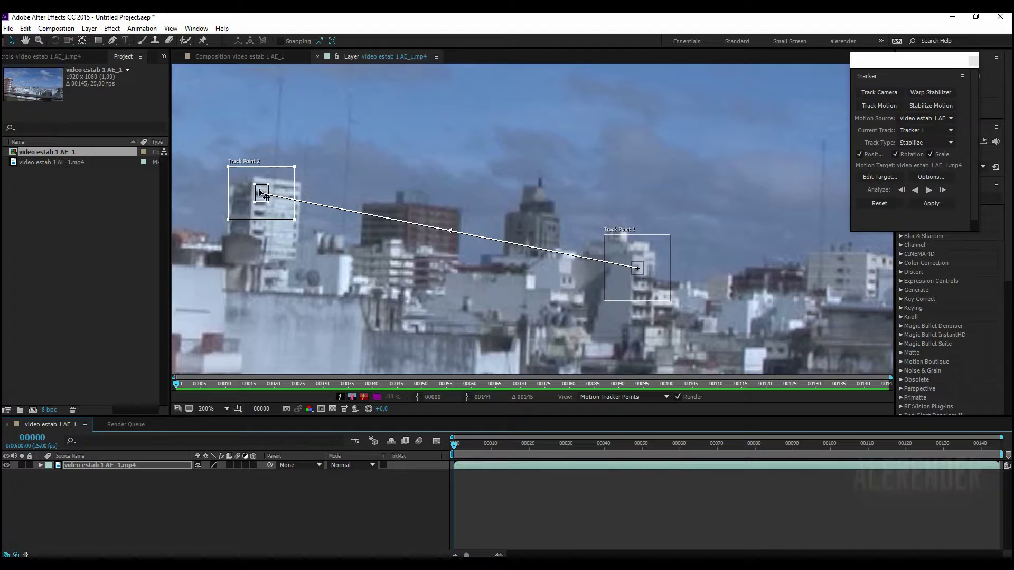
drag(261, 192, 540, 184)
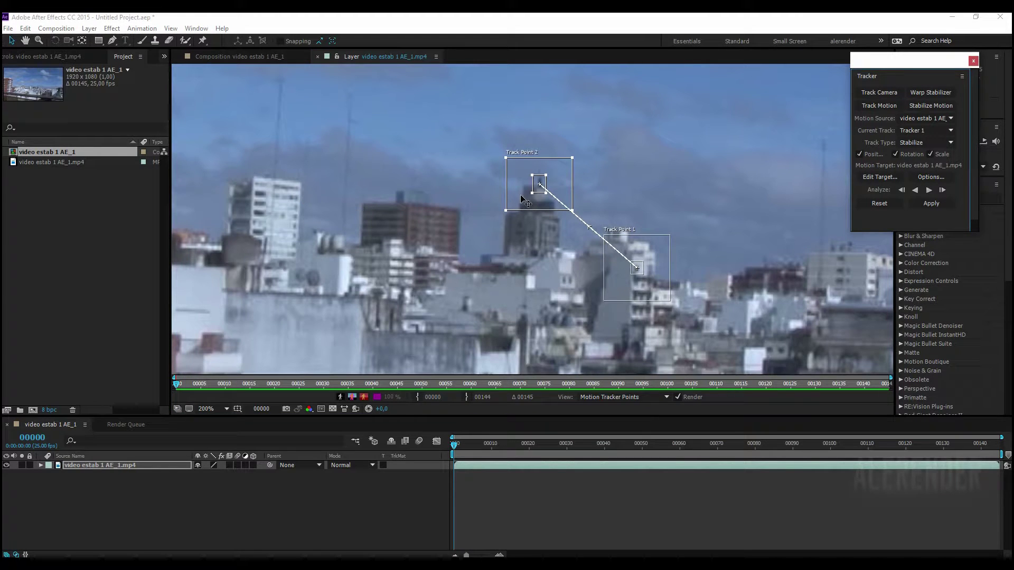
click(929, 190)
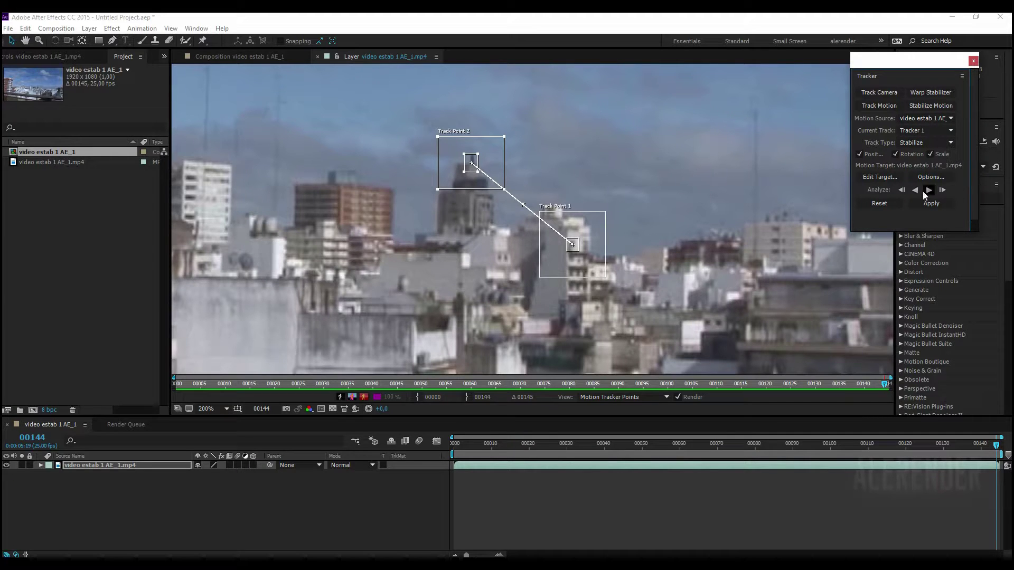
- Set the video layer as motion target and apply the track in X and Y
click(881, 176)
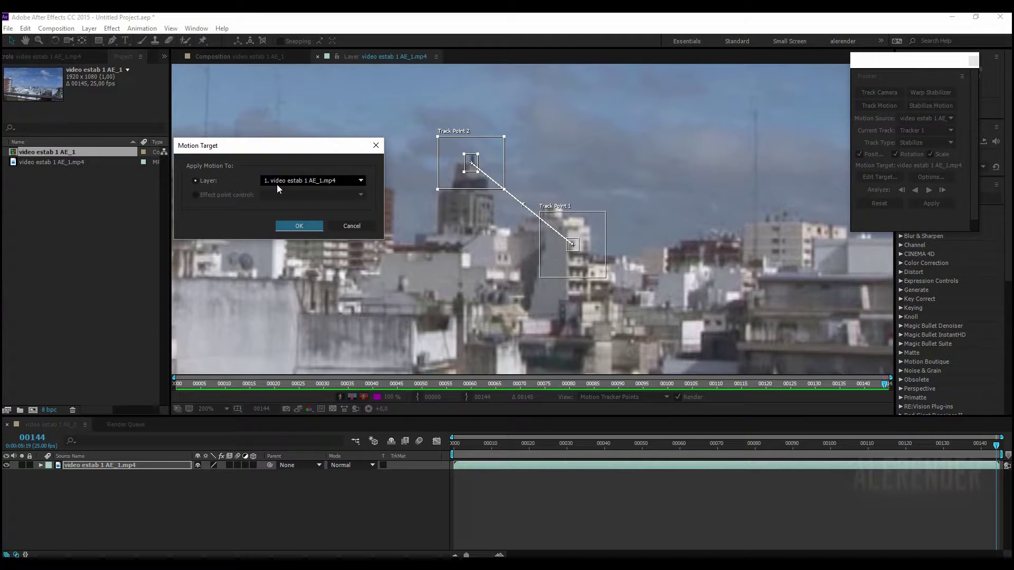
click(298, 225)
click(938, 204)
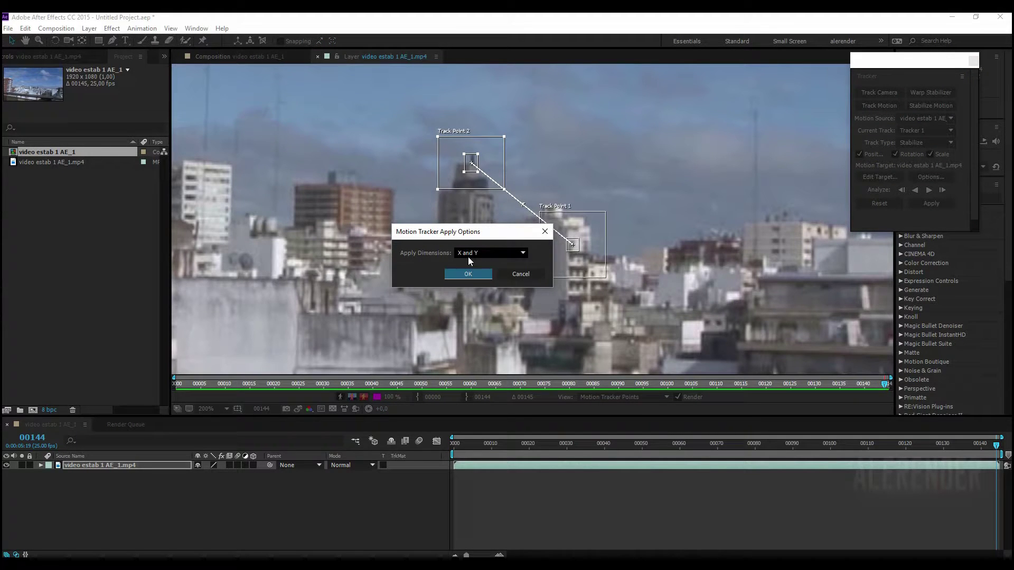
click(472, 274)
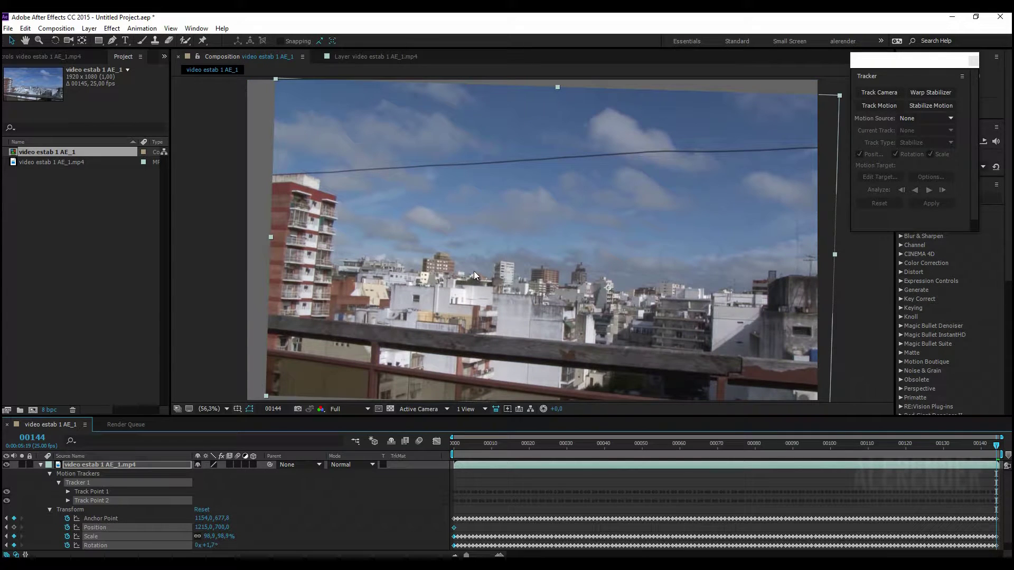
- Drag the viewer/timeline divider up to show all Transform properties, then select Position
drag(606, 416, 605, 335)
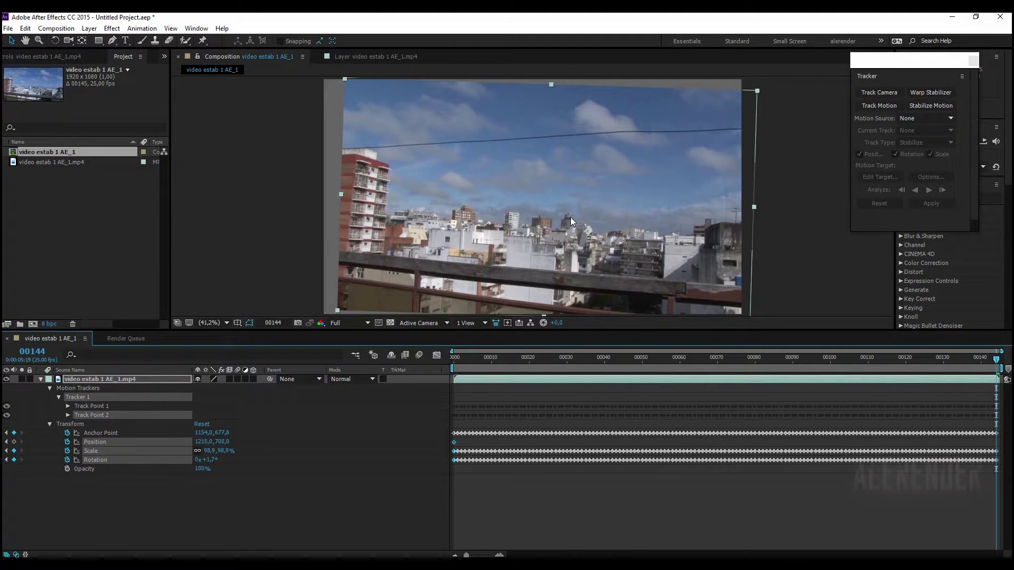
click(96, 498)
click(94, 442)
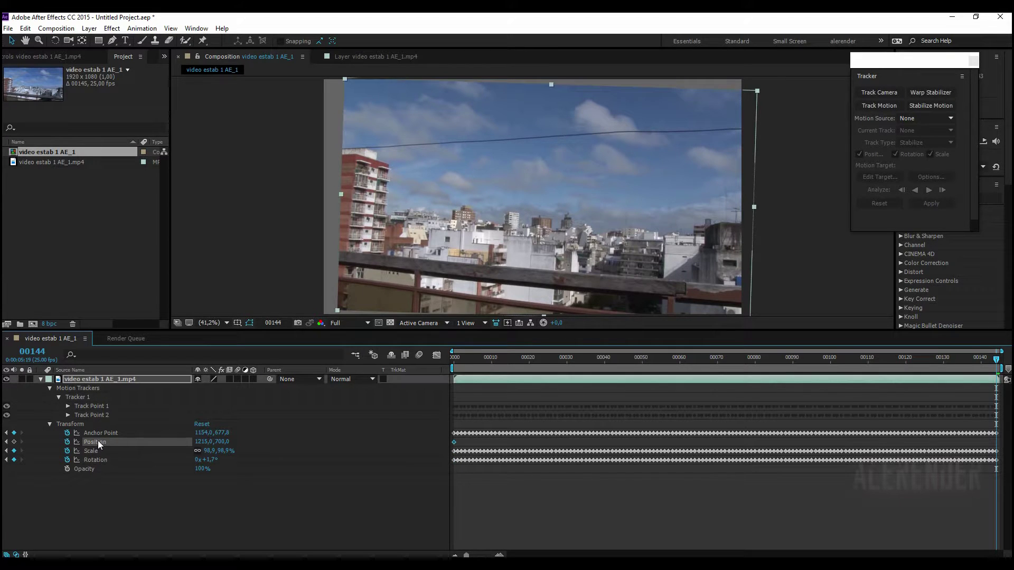
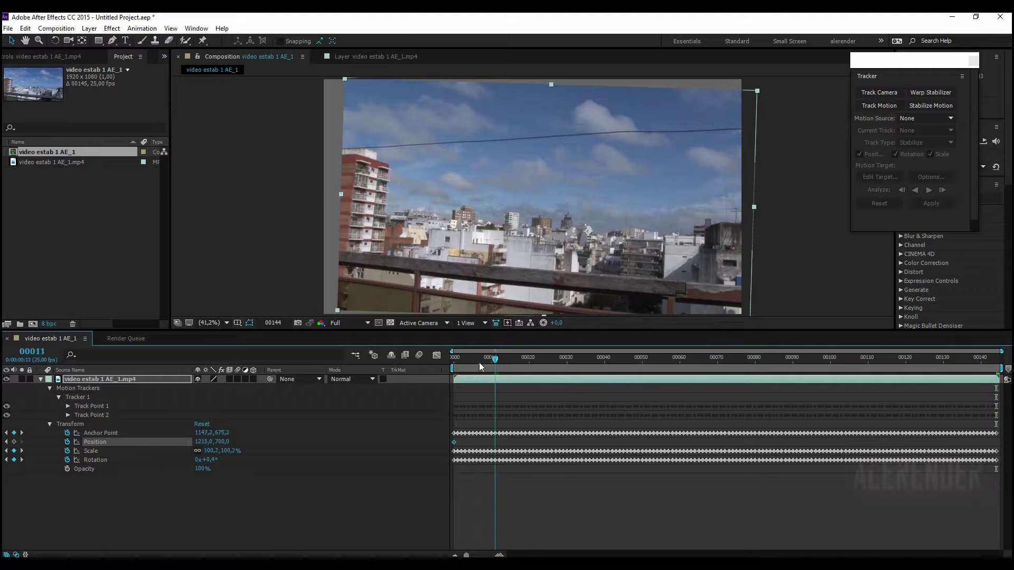
- Rewind and play a preview of the stabilized city footage
drag(479, 362, 445, 369)
key(space)
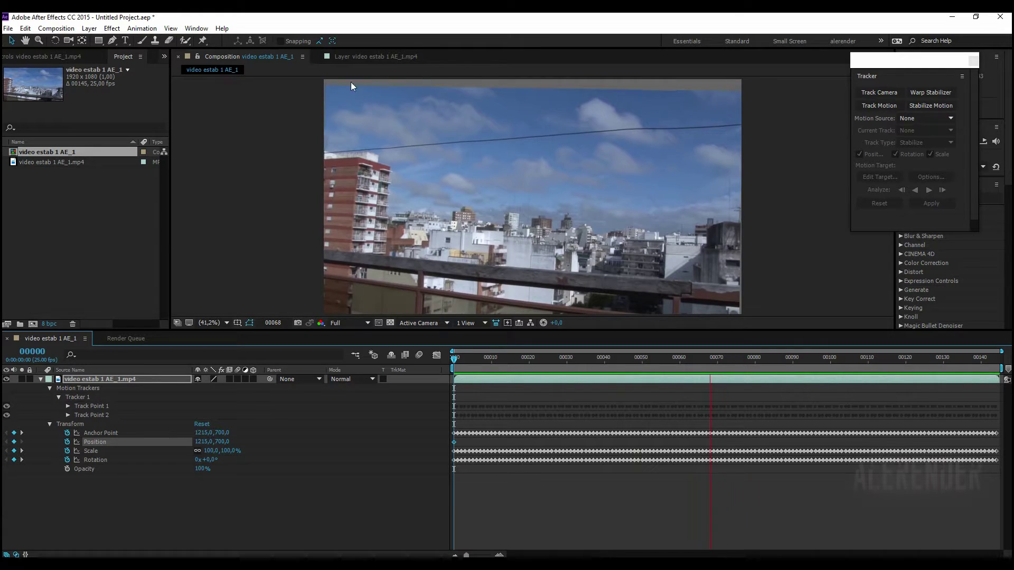
key(space)
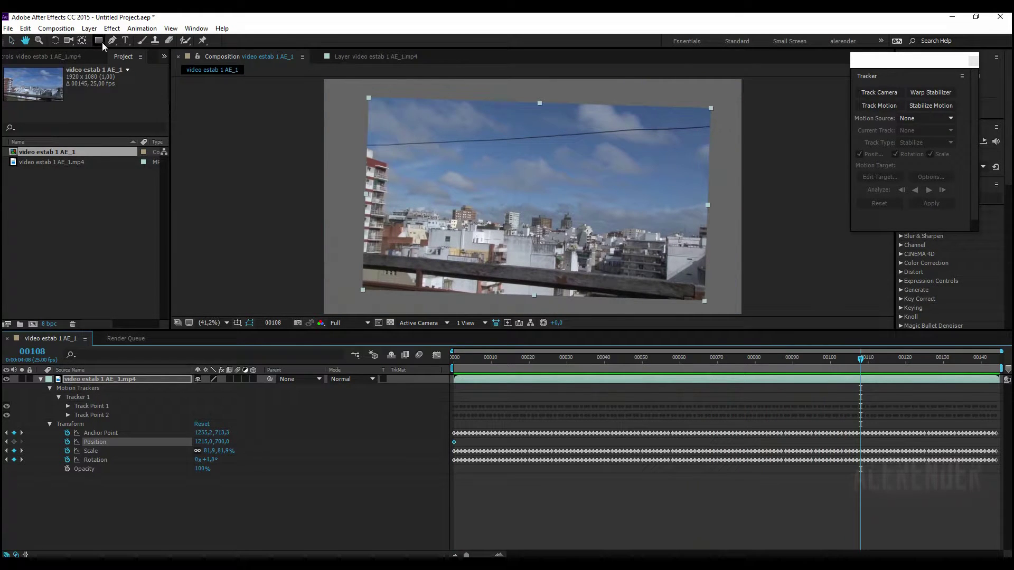
- Set the composition background colour to black (000000) and preview the footage against it
click(56, 28)
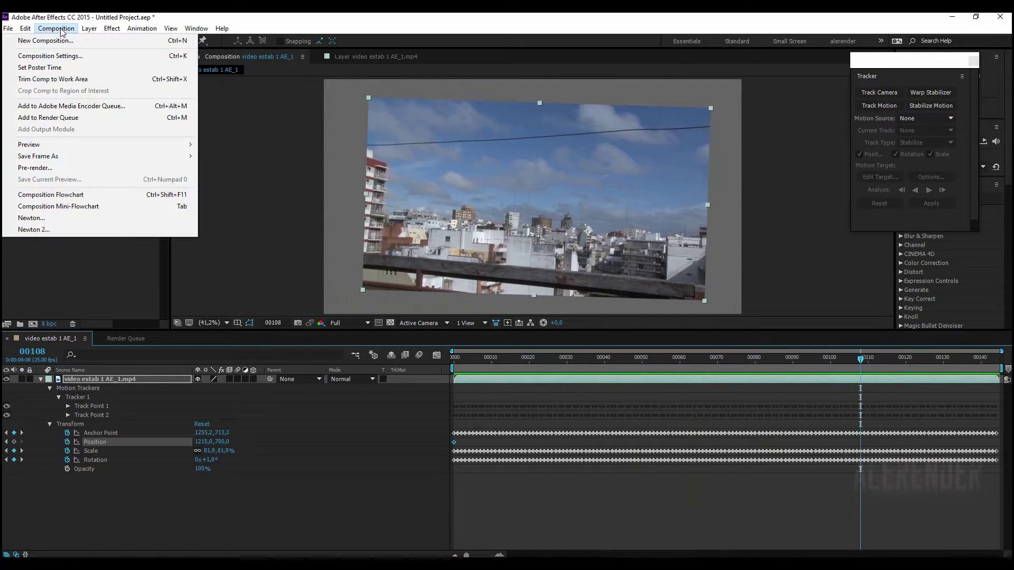
click(51, 56)
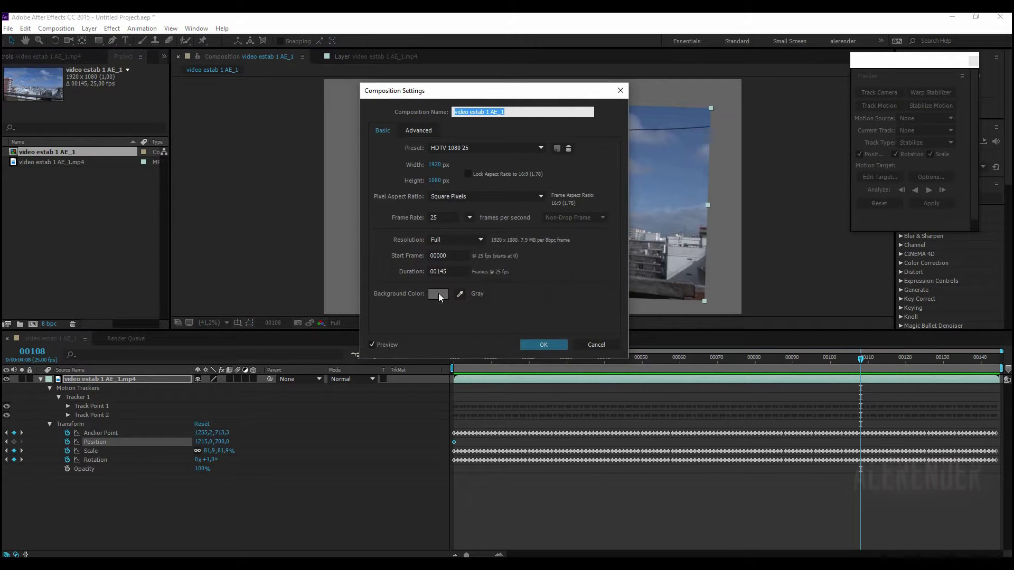
click(438, 294)
click(657, 247)
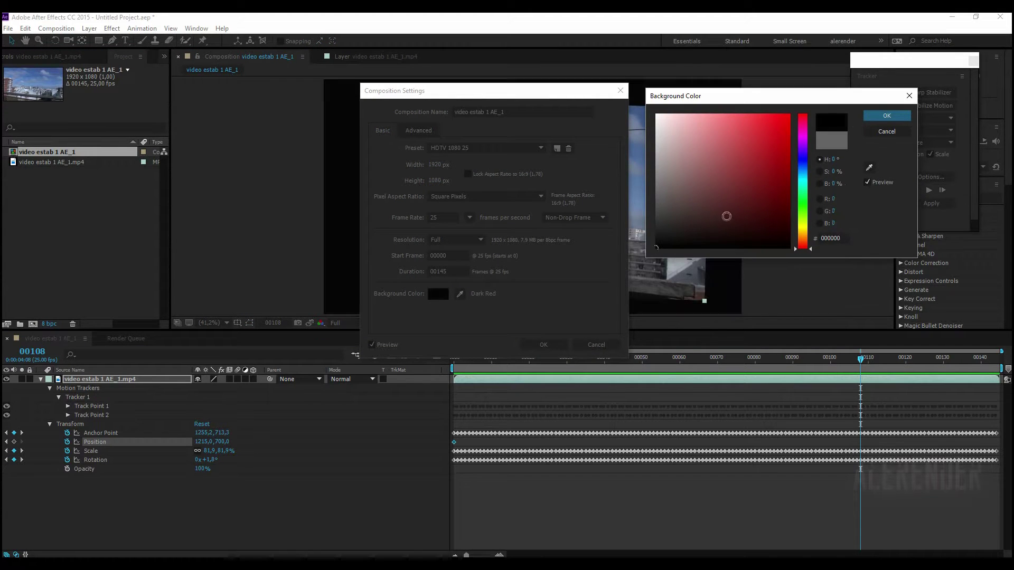
click(888, 117)
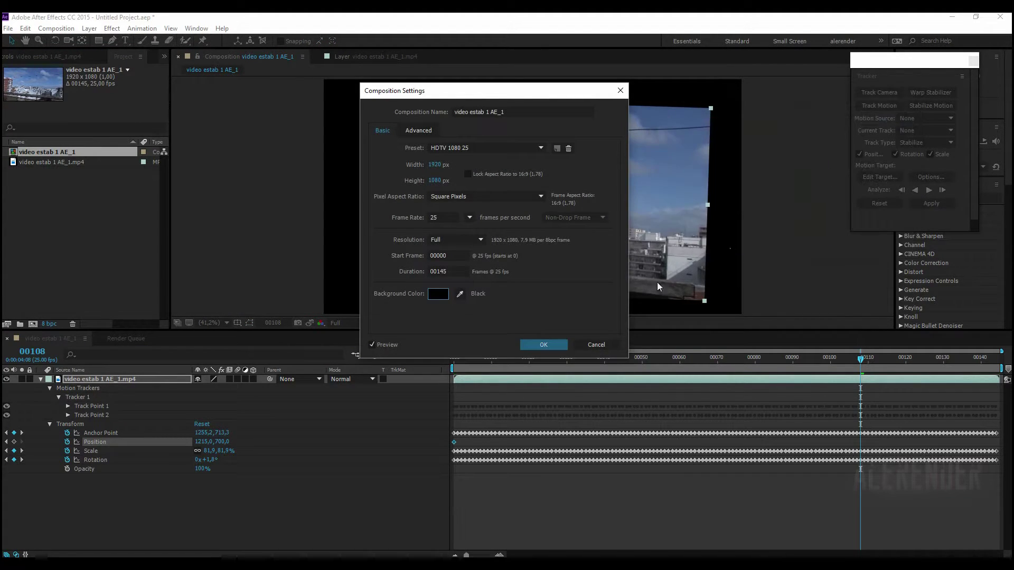
click(543, 345)
key(space)
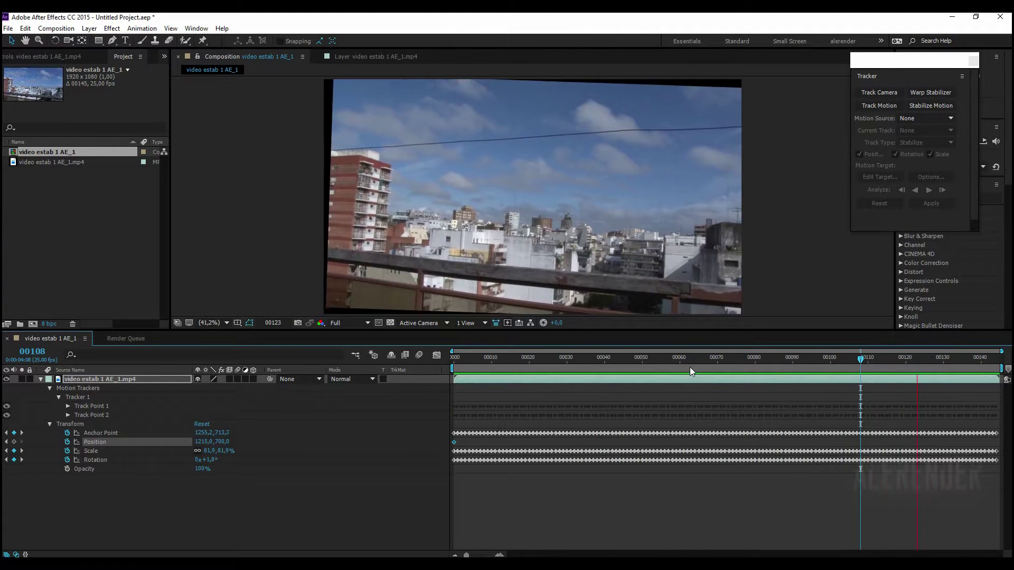
mouse_move(703, 366)
mouse_down()
mouse_move(915, 361)
mouse_move(762, 362)
mouse_move(782, 362)
mouse_up()
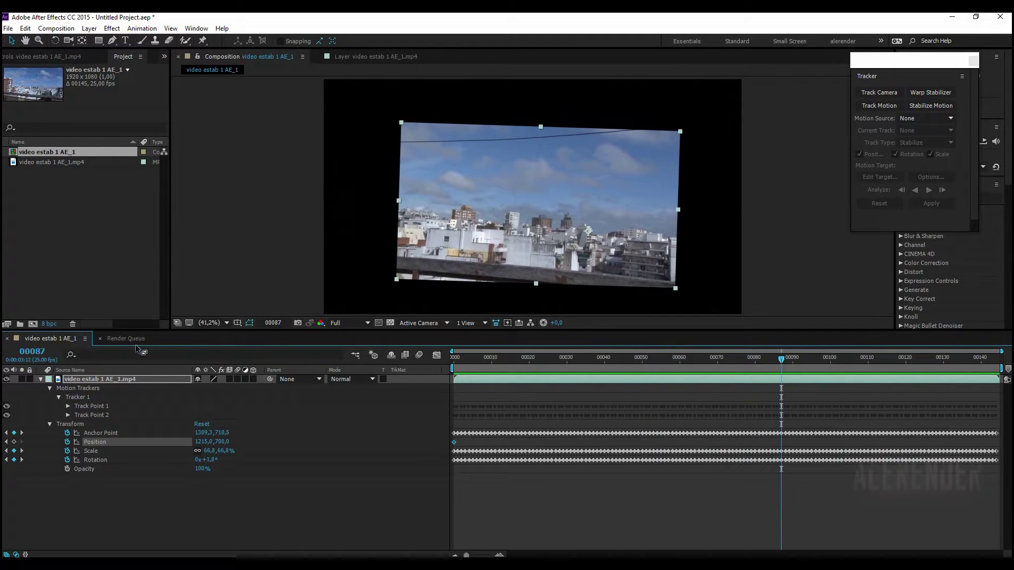
click(48, 183)
drag(39, 153, 33, 324)
- Enlarge the nested stabilized footage to 170% scale and preview it from the start
drag(553, 350, 787, 375)
drag(208, 388, 242, 389)
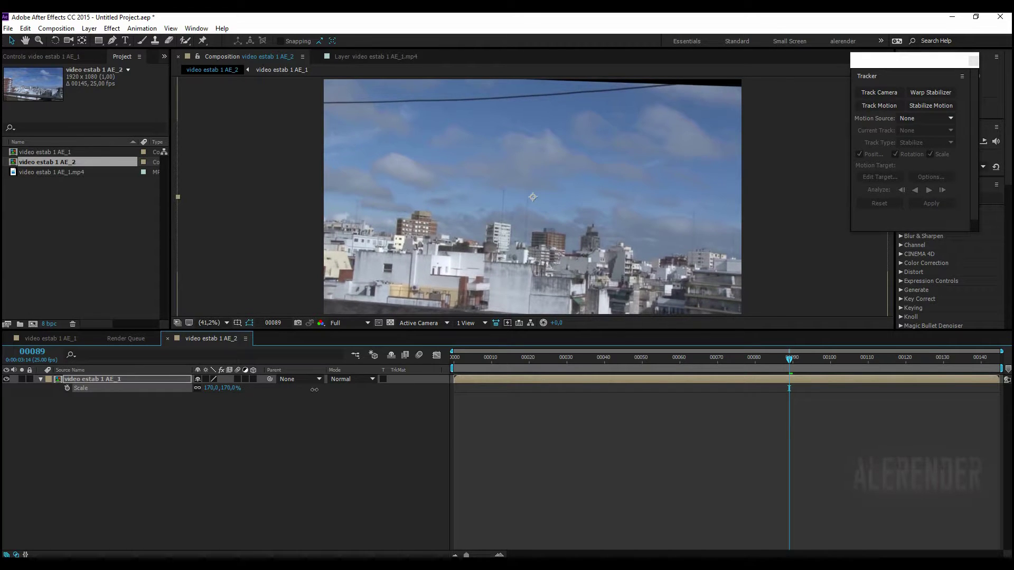
key(Home)
key(space)
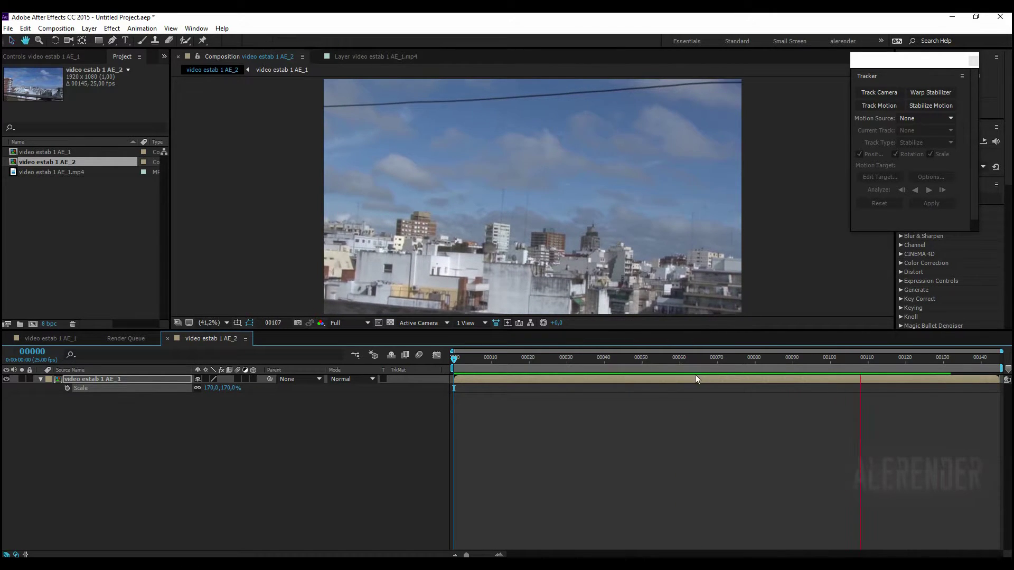
- Scrub to frame 00044, then return to the inner stabilized comp and scrub through it
mouse_move(616, 357)
mouse_down()
mouse_move(779, 368)
mouse_move(864, 361)
mouse_move(461, 360)
mouse_move(922, 370)
mouse_move(664, 375)
mouse_up()
key(shift+Escape)
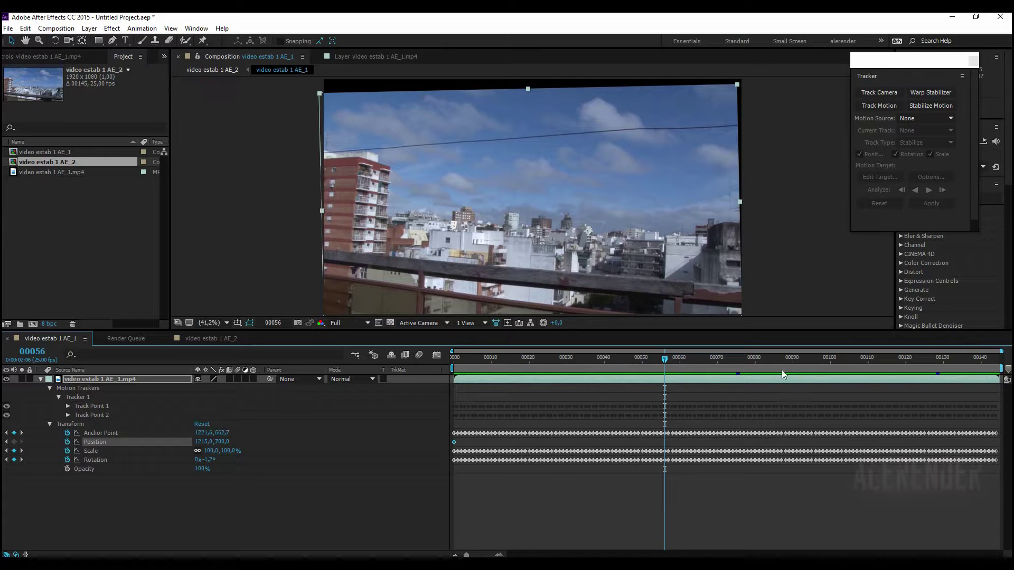
drag(491, 369, 831, 364)
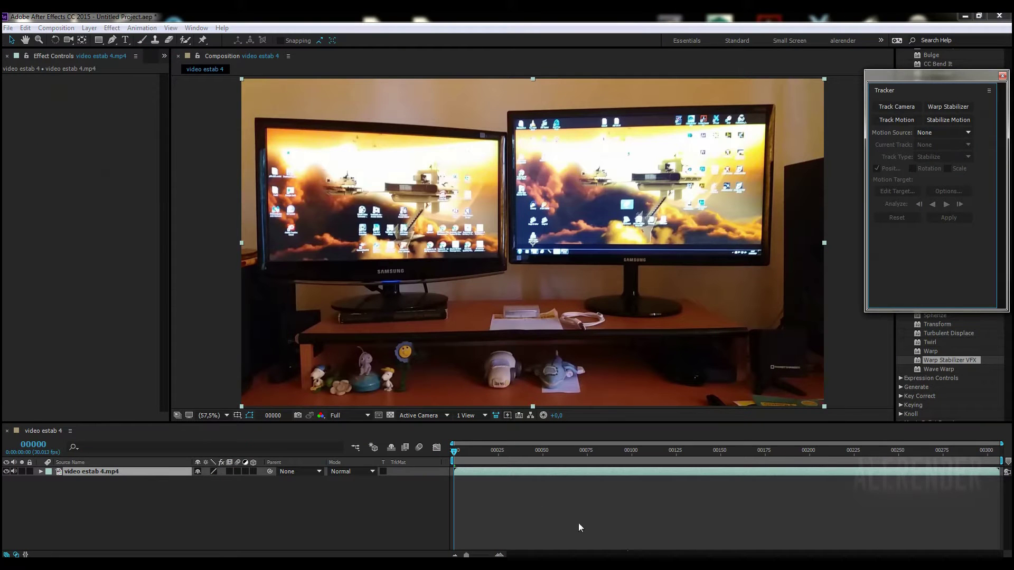
- Scrub the two-monitor clip to frame 00064 and apply Warp Stabilizer VFX to it
drag(457, 459, 583, 458)
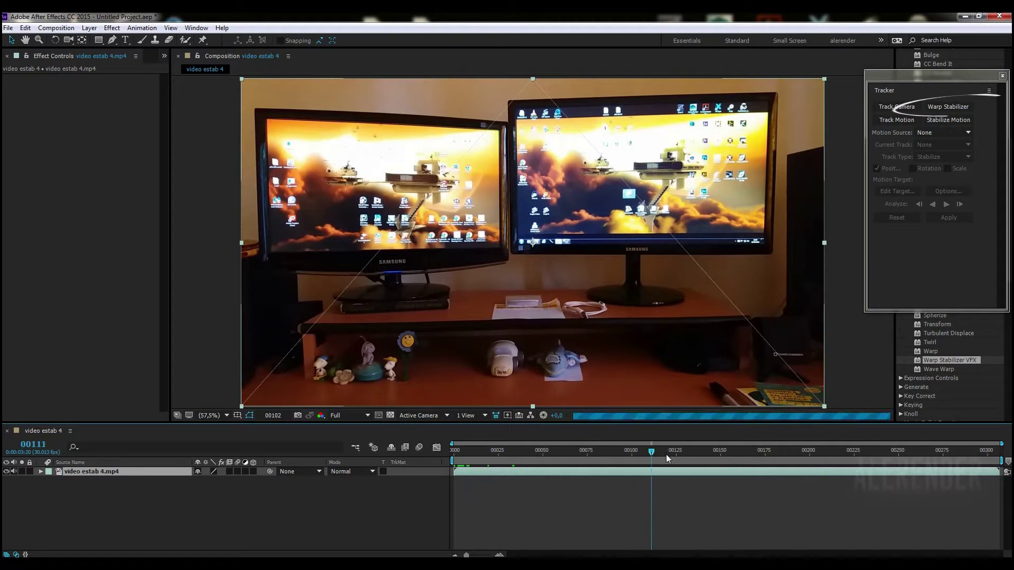
drag(582, 455, 705, 468)
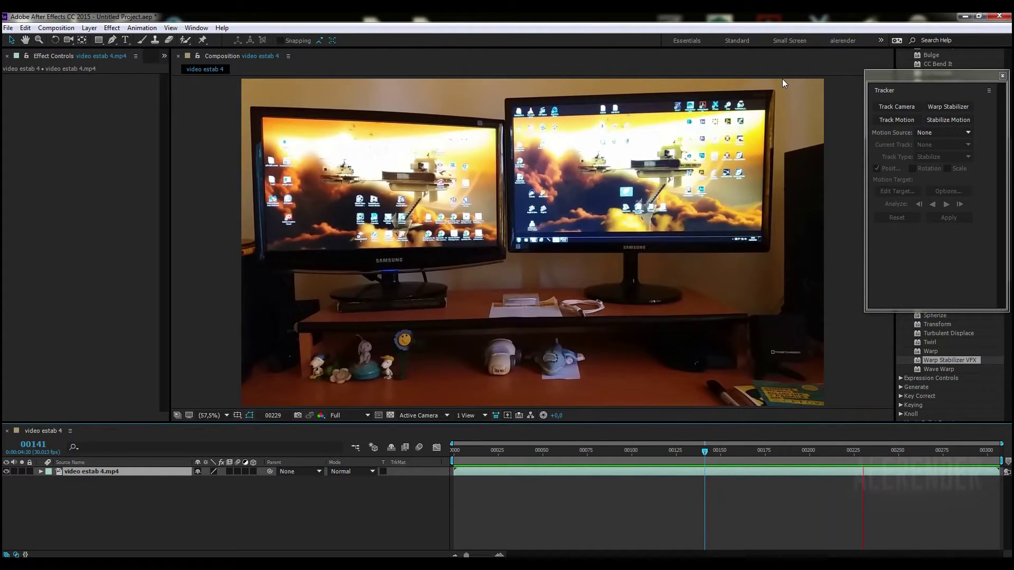
drag(518, 455, 608, 450)
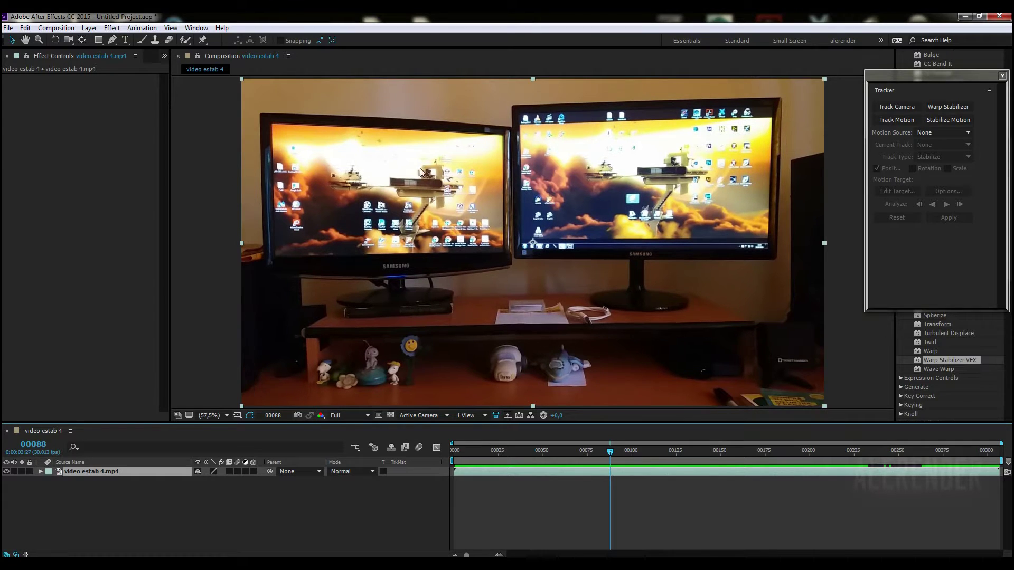
drag(523, 454, 568, 454)
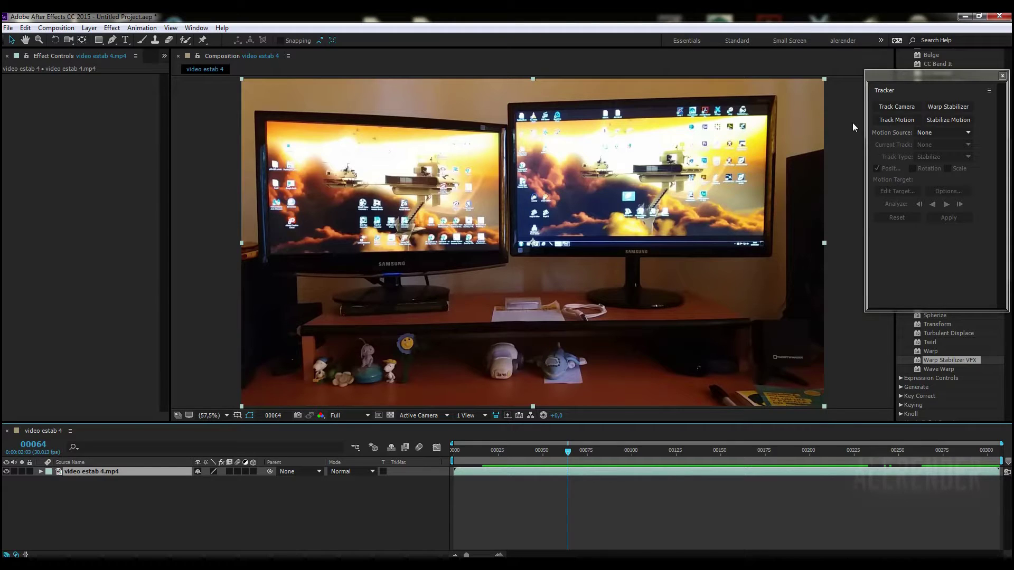
click(948, 107)
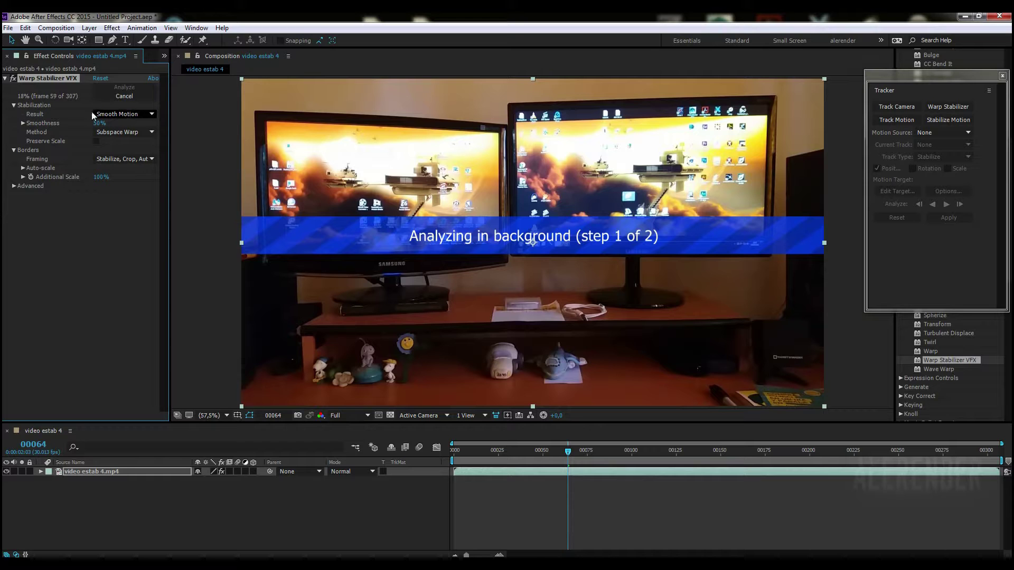
- Show the Stabilization Result options, Smooth Motion and No Motion, in Warp Stabilizer VFX
click(128, 113)
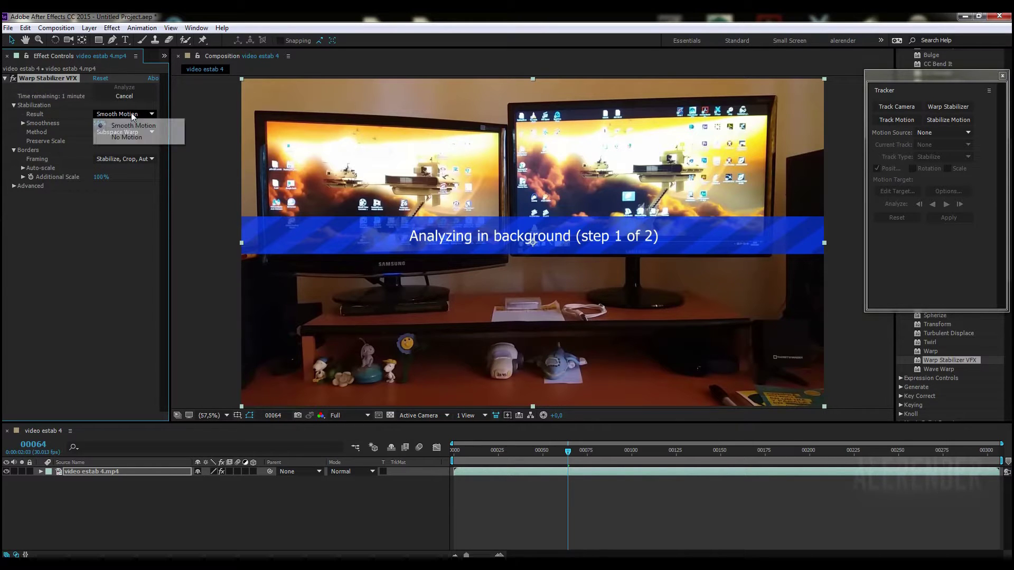
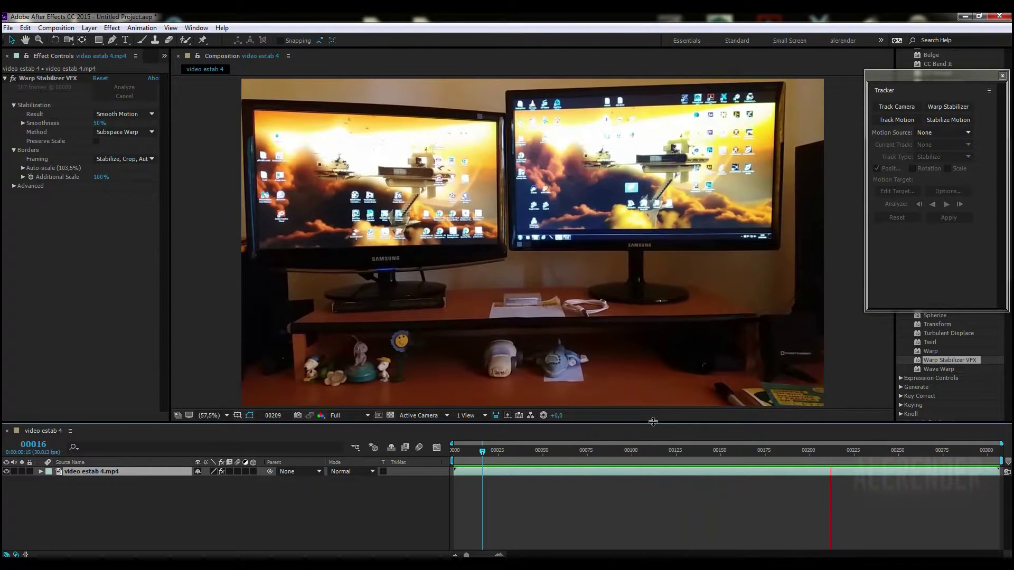
- Stop the preview and change Warp Stabilizer VFX's Result to No Motion
click(573, 454)
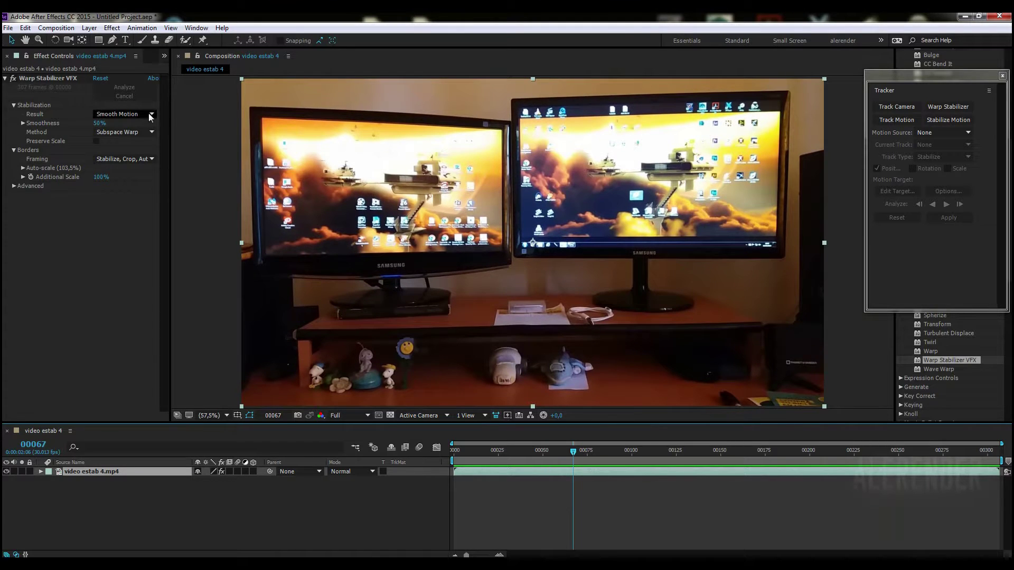
click(99, 125)
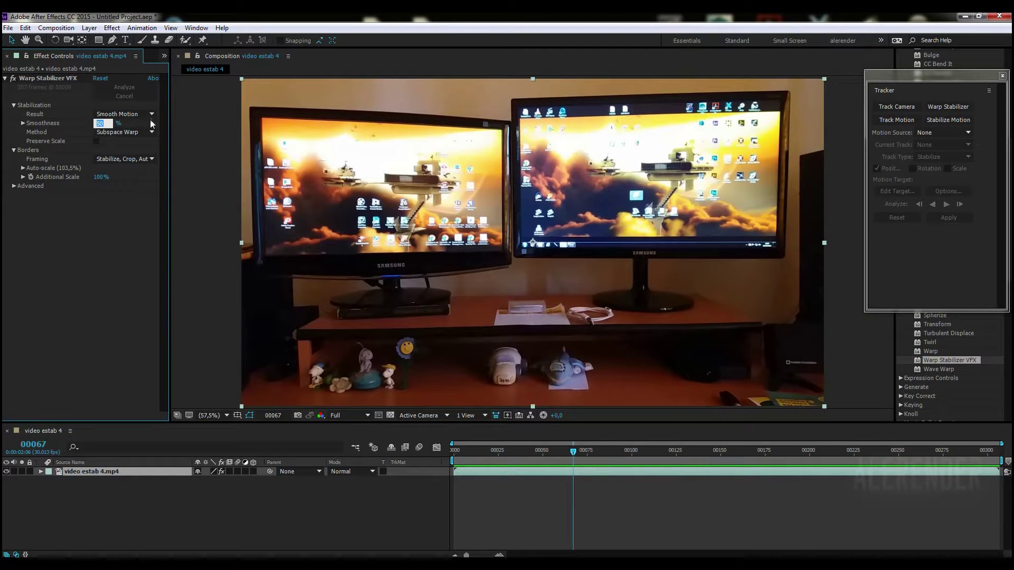
click(134, 116)
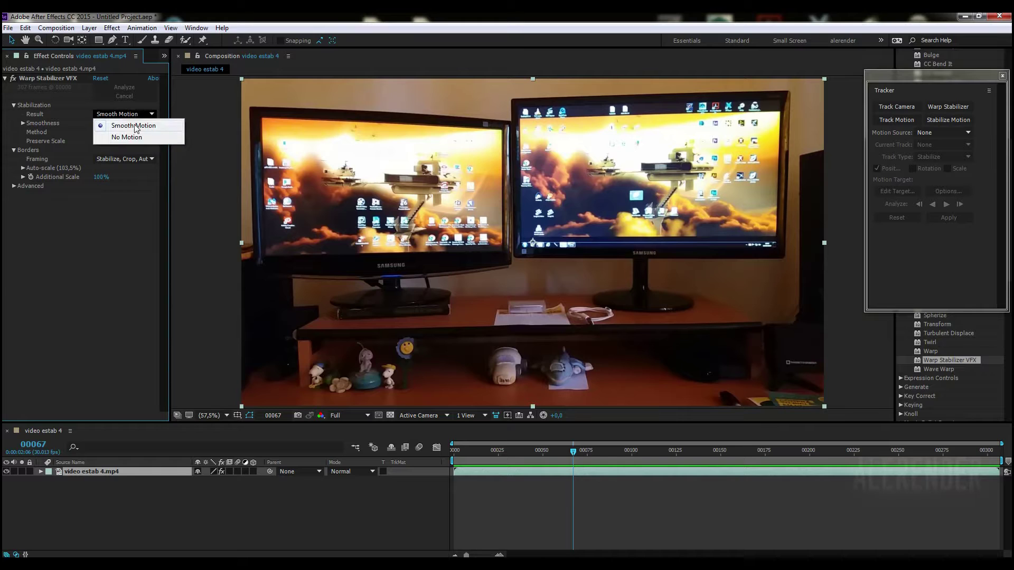
click(126, 138)
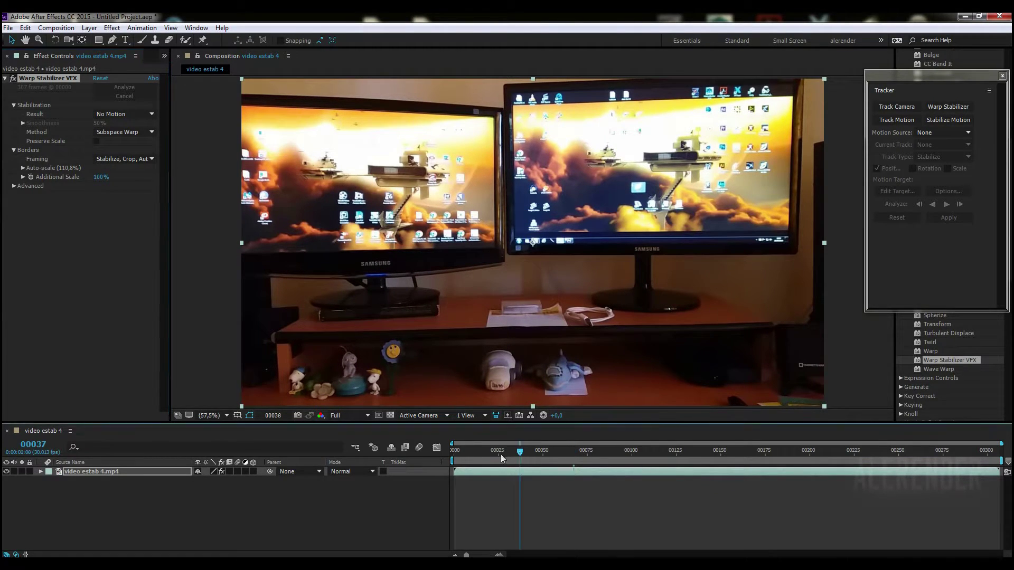
key(space)
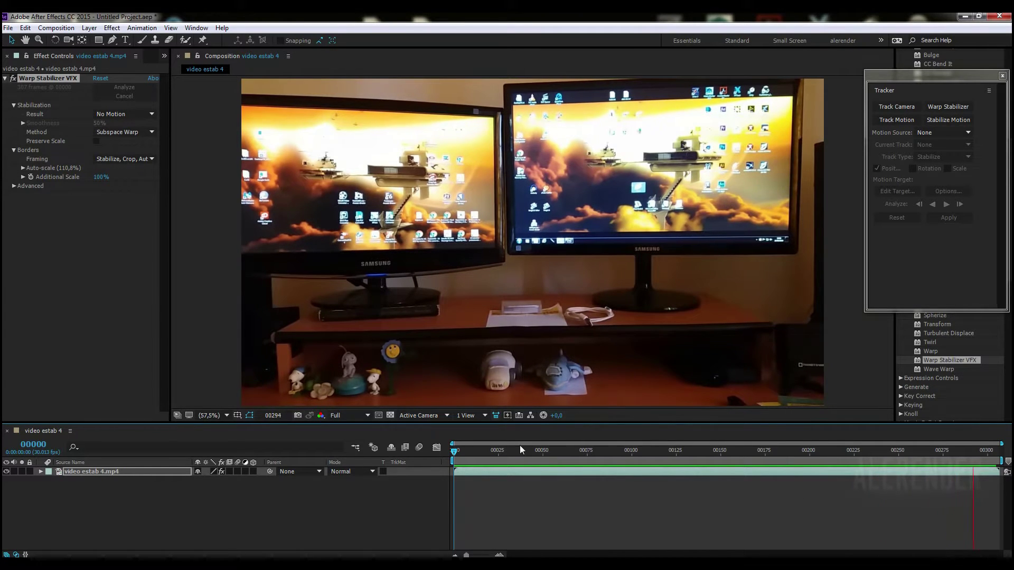
mouse_move(496, 457)
mouse_down()
mouse_move(648, 460)
mouse_move(610, 466)
mouse_up()
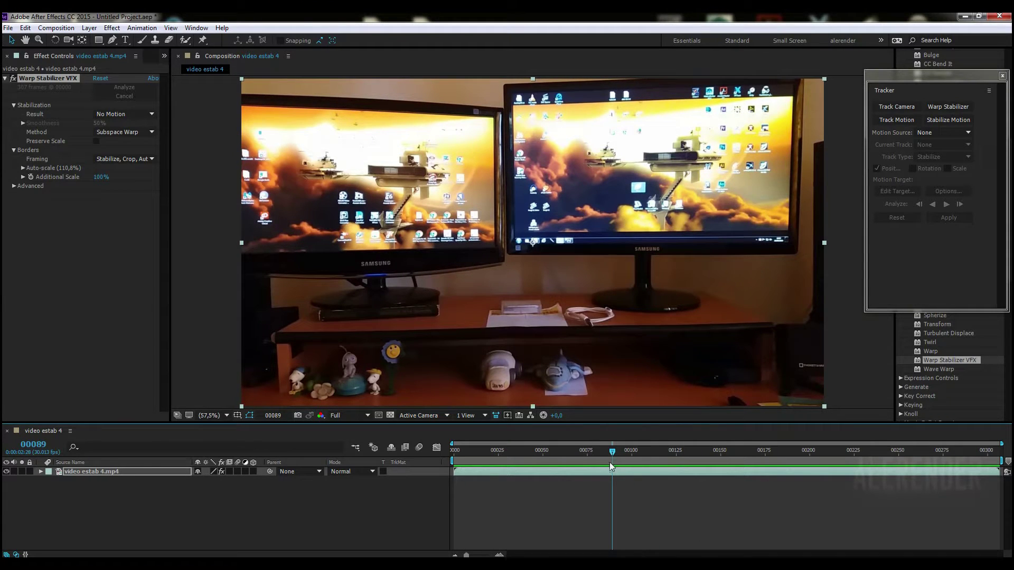
drag(640, 453, 637, 457)
mouse_move(636, 454)
mouse_down()
mouse_move(833, 458)
mouse_move(454, 455)
mouse_move(474, 464)
mouse_up()
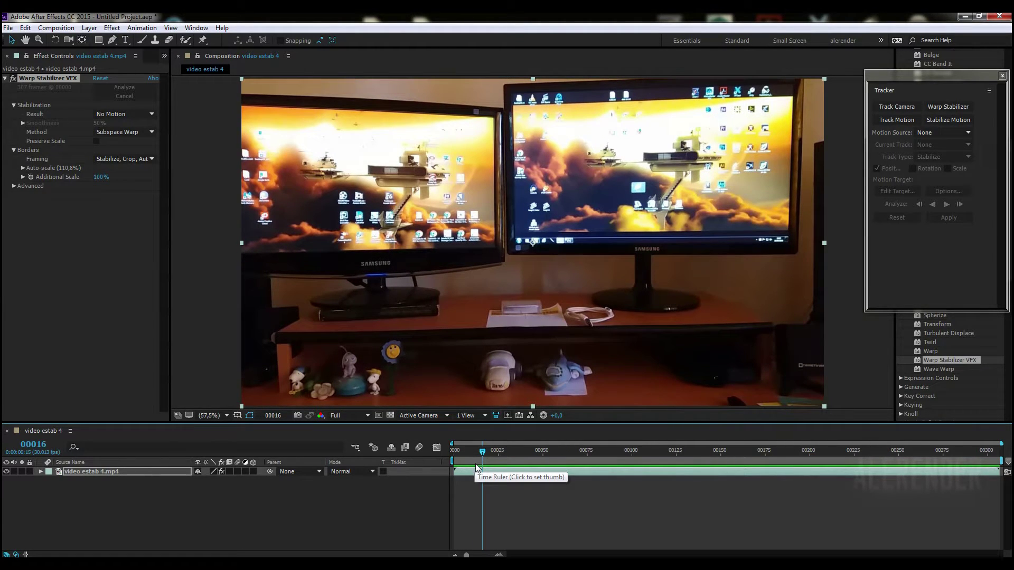
drag(506, 454, 477, 456)
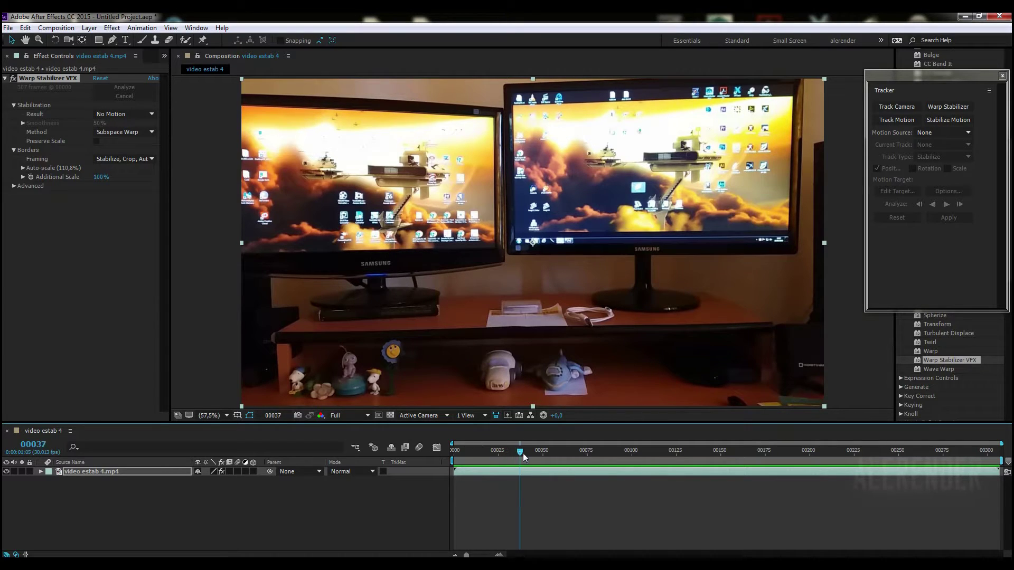
click(469, 452)
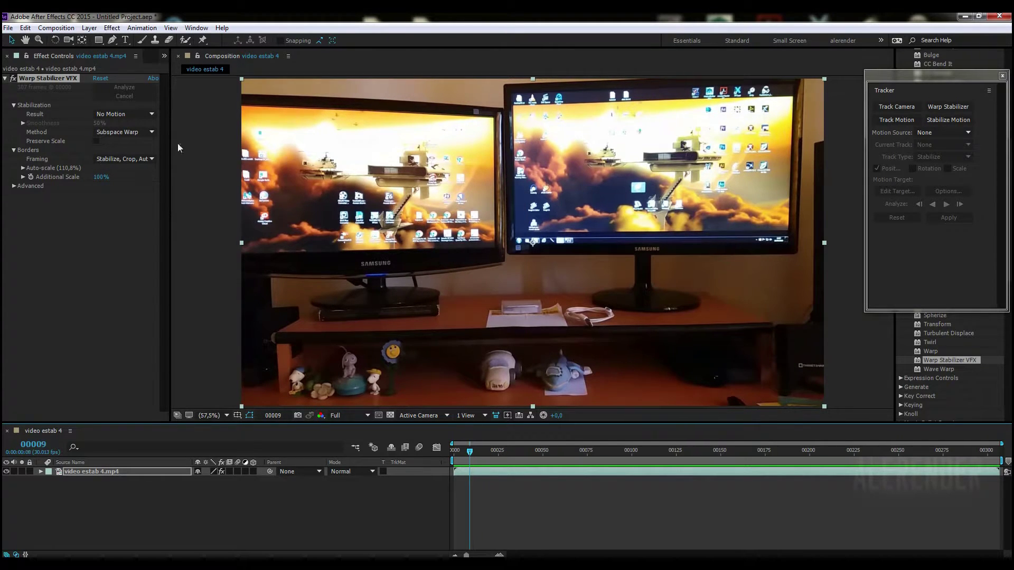
- Set Result to Smooth Motion, Smoothness to 70, and Framing to Stabilize Only
click(111, 114)
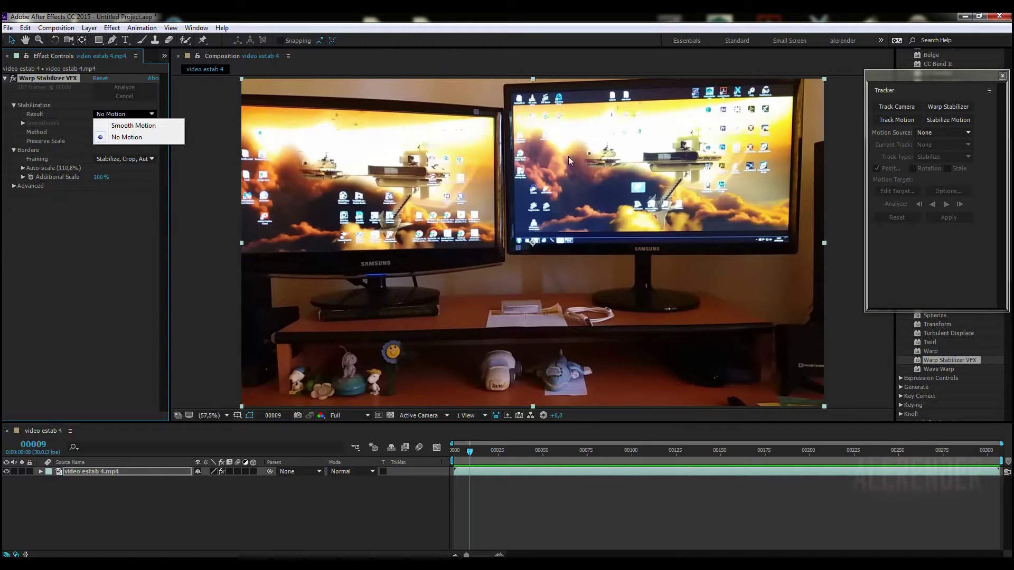
click(109, 232)
click(138, 158)
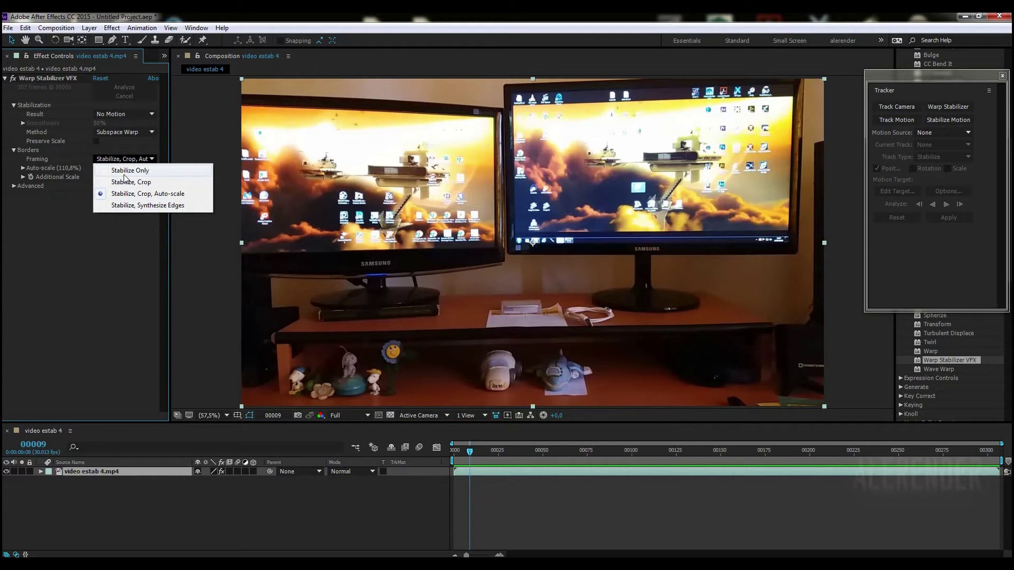
click(132, 116)
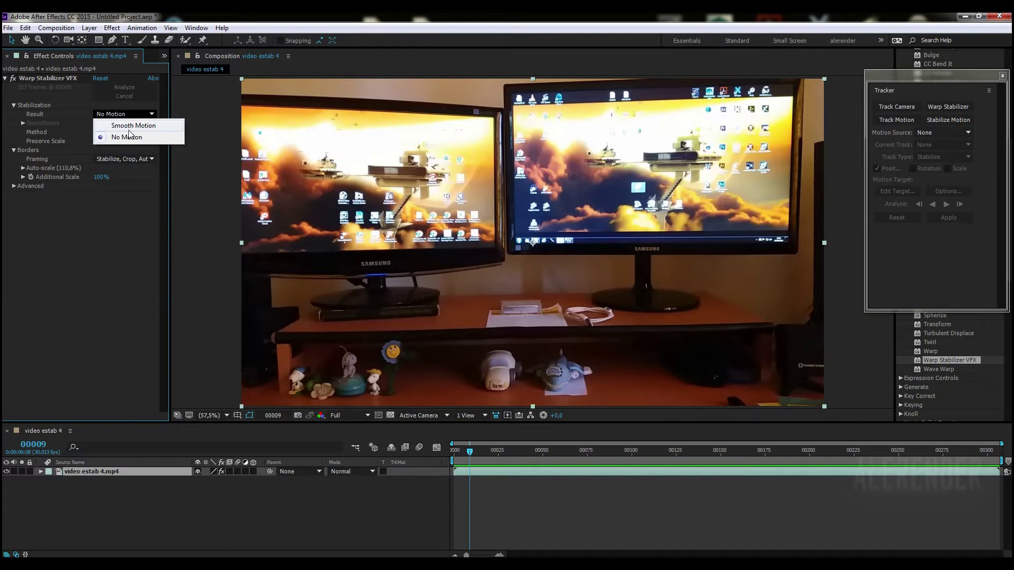
click(134, 127)
click(101, 124)
text(70)
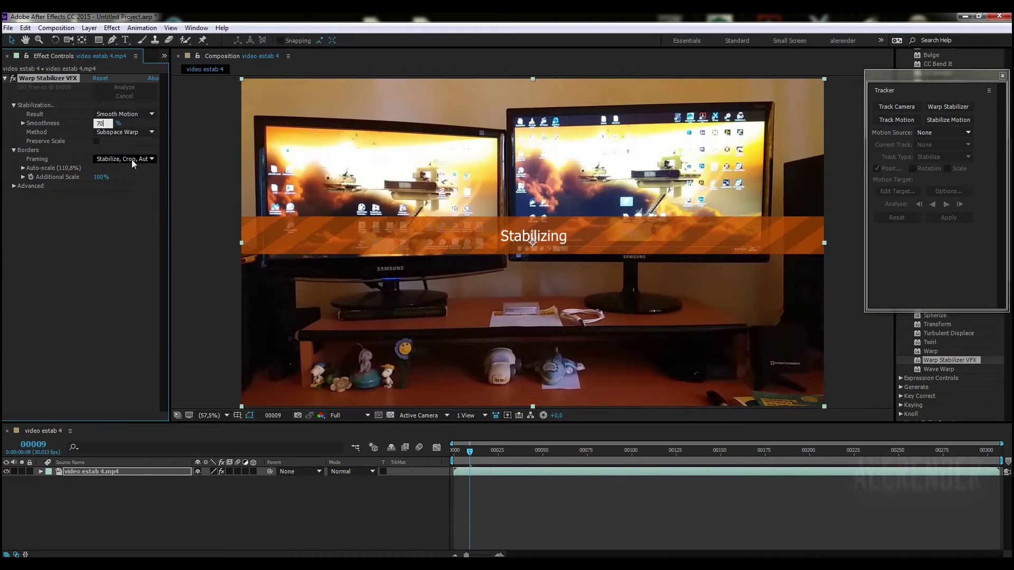
click(131, 159)
click(125, 170)
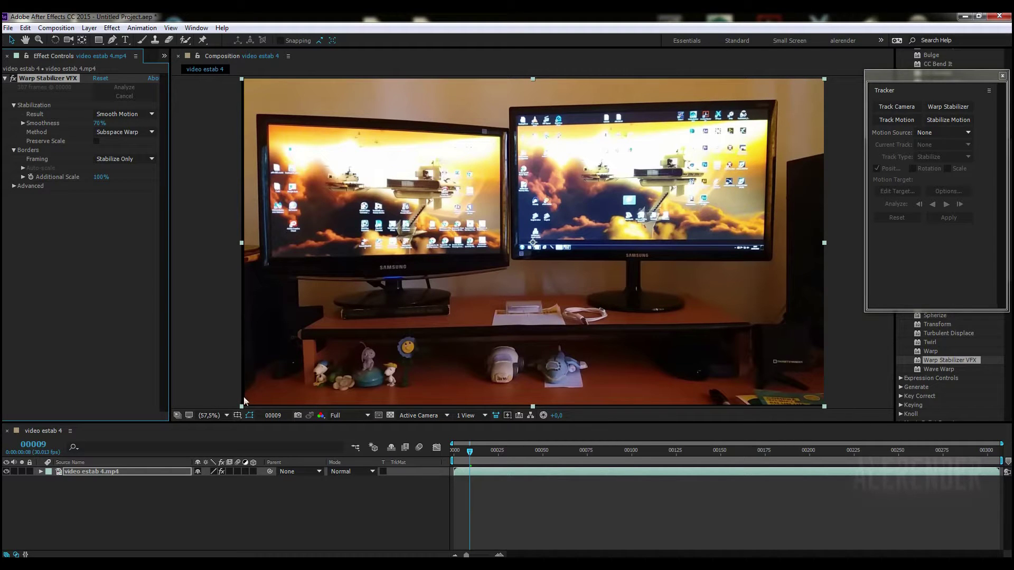
drag(470, 452, 991, 502)
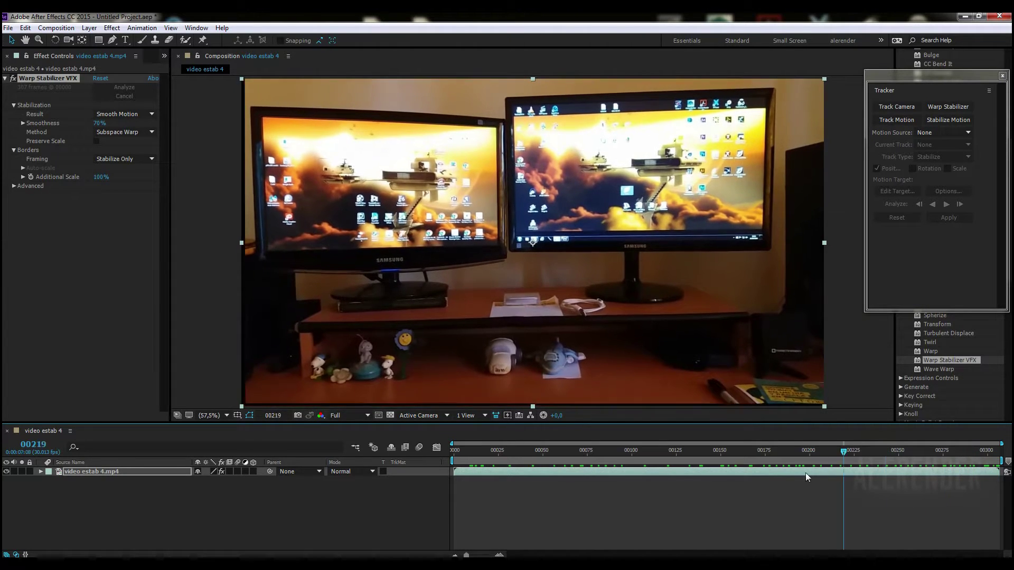
drag(991, 499, 701, 407)
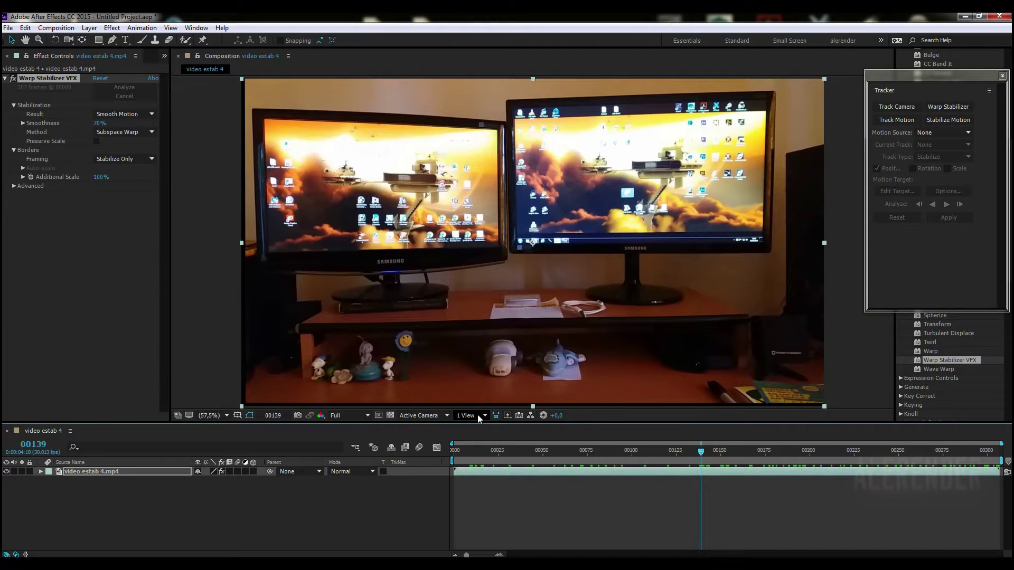
drag(483, 455, 613, 464)
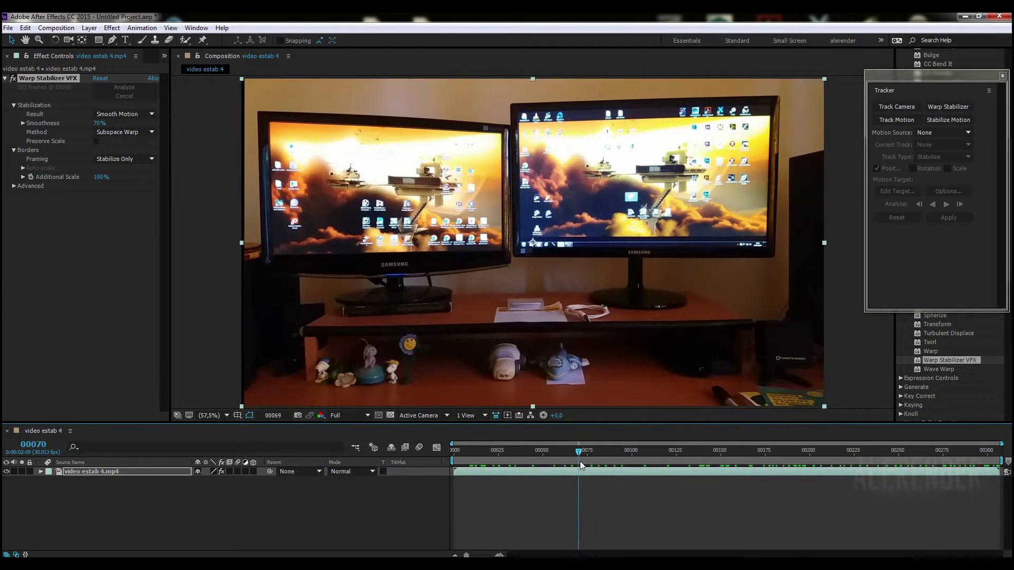
mouse_move(614, 465)
mouse_down()
mouse_move(748, 480)
mouse_move(712, 459)
mouse_move(847, 467)
mouse_up()
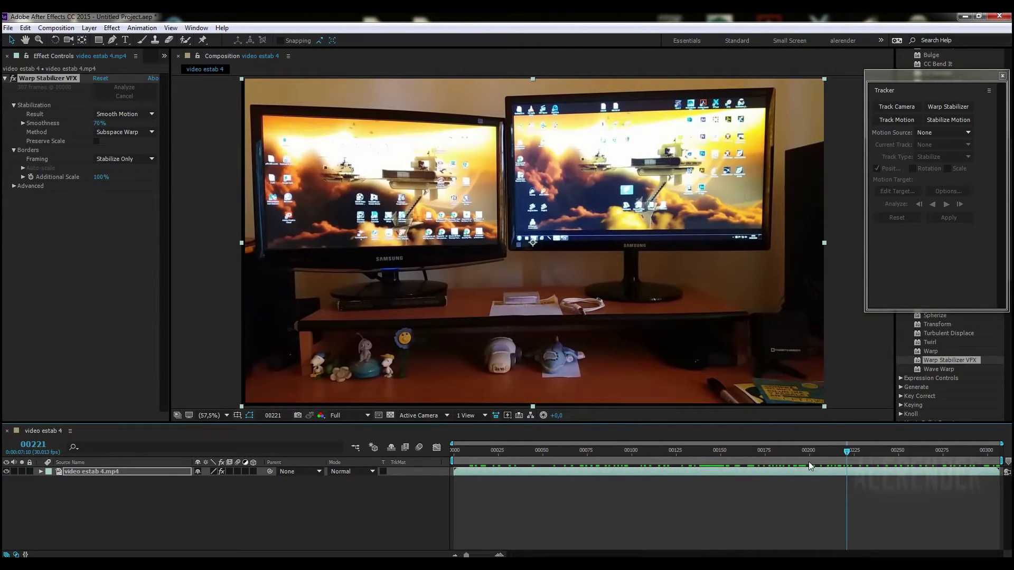
- Set Additional Scale to 110% and move back near the clip's start
click(102, 177)
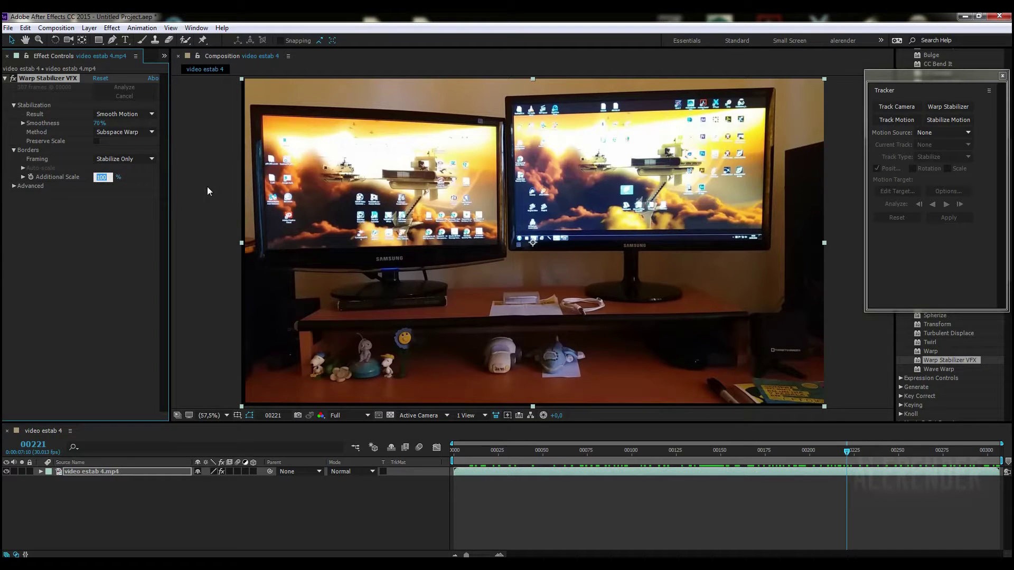
text(110)
key(Return)
mouse_move(501, 449)
mouse_down()
mouse_move(486, 451)
mouse_move(693, 476)
mouse_up()
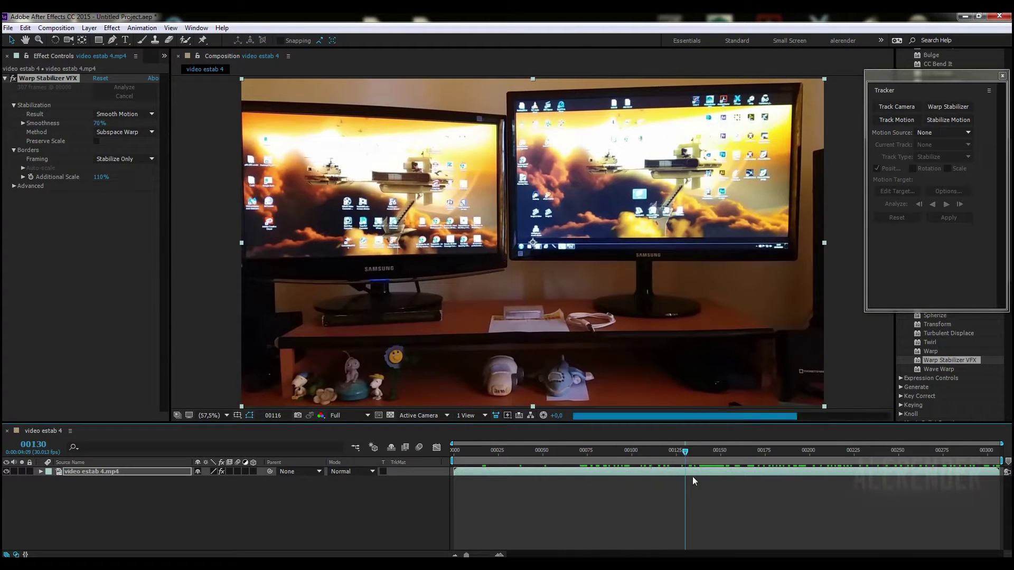
- Switch Framing to Stabilize, Crop and review the cropped result from frame 1
click(124, 159)
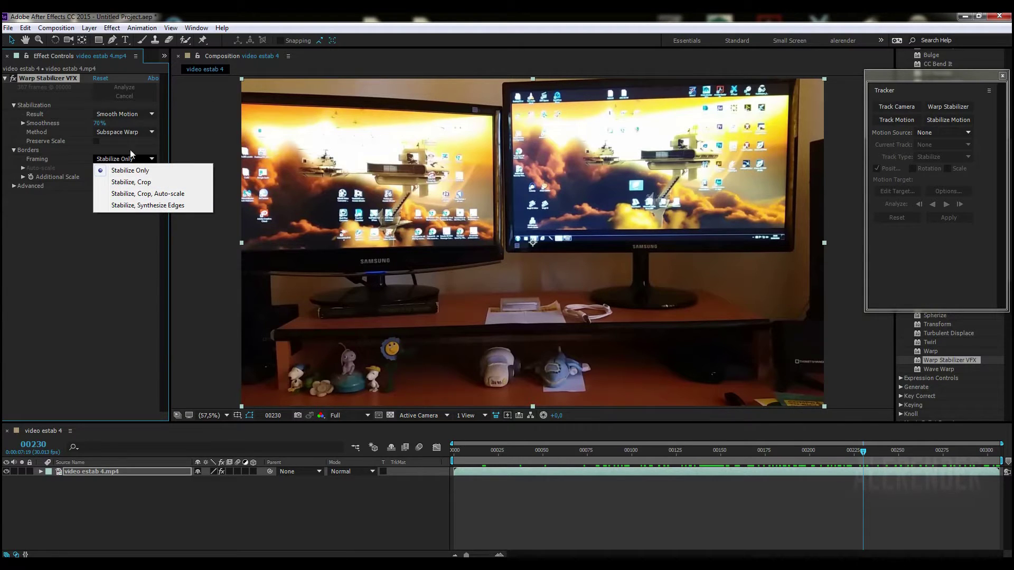
click(130, 182)
click(503, 458)
click(454, 449)
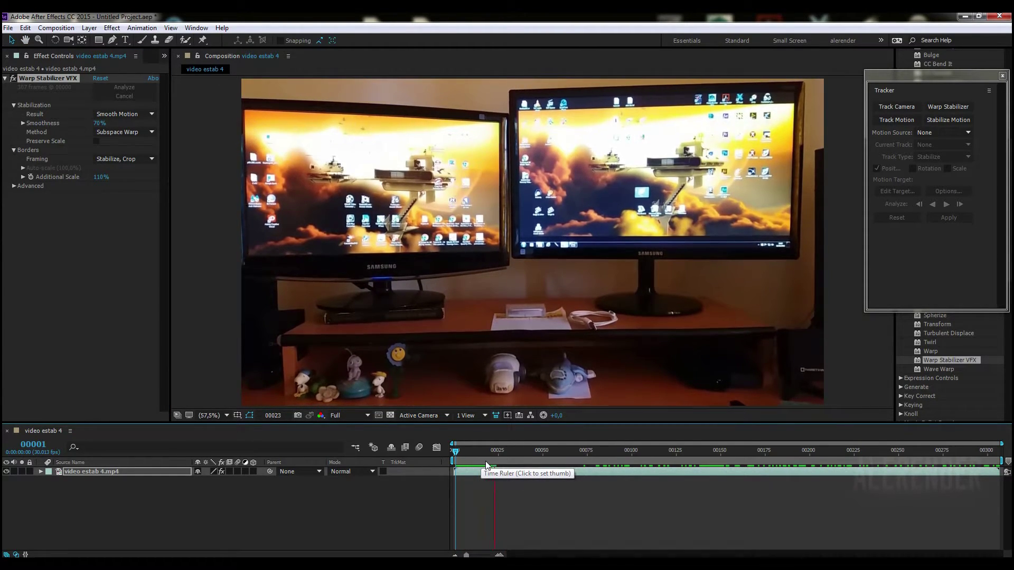
drag(497, 459, 697, 482)
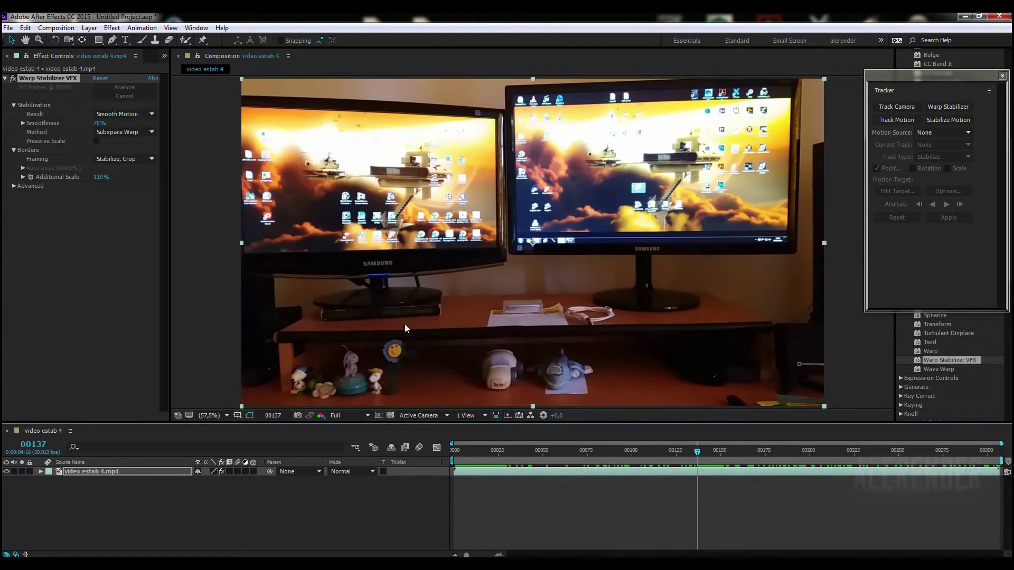
- Expand the stabilizer's Advanced settings and check the Rolling Shutter Ripple choices
click(14, 186)
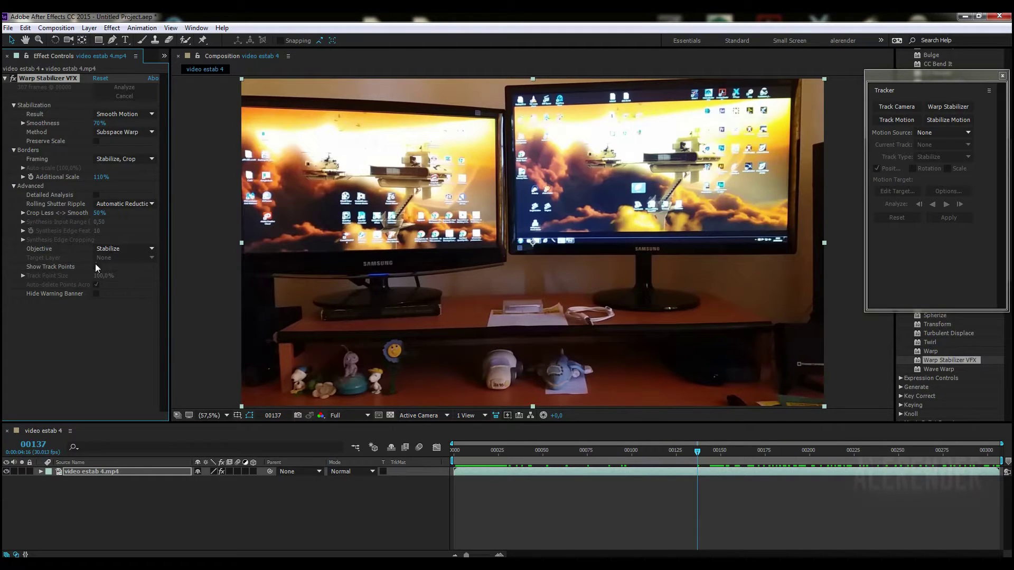
click(122, 205)
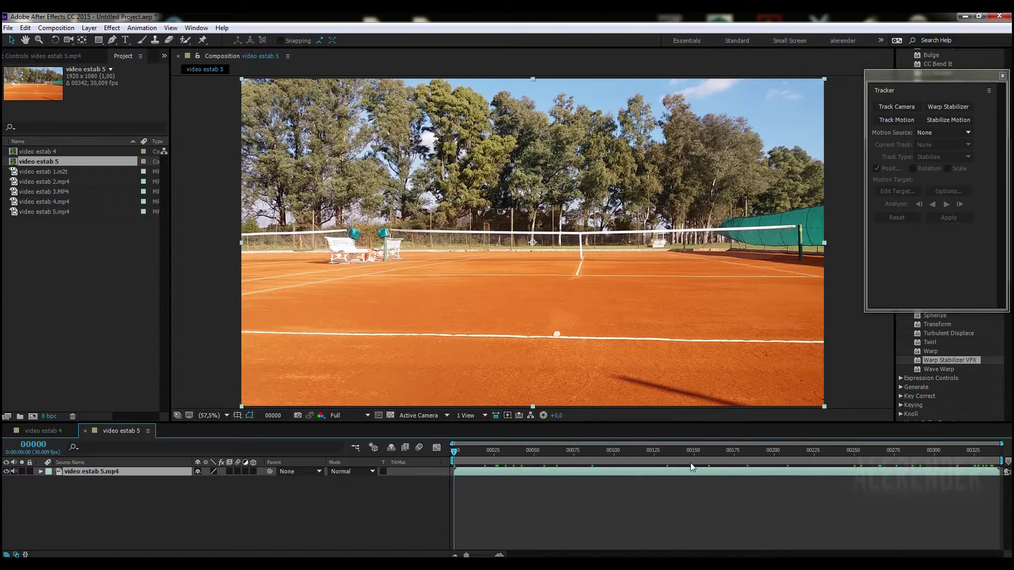
- Preview the tennis court clip, stop near the start, and apply Warp Stabilizer VFX
click(475, 457)
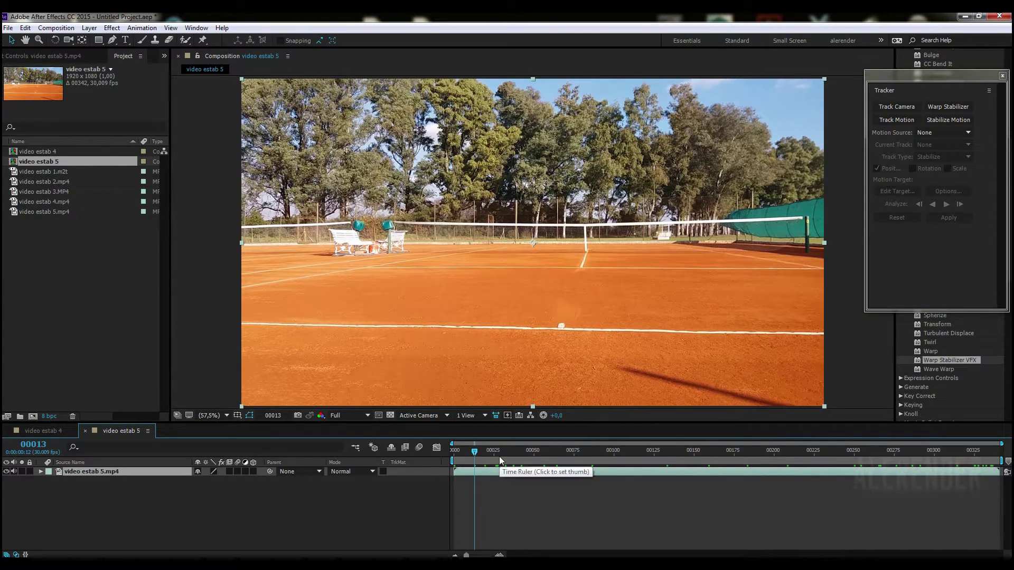
key(space)
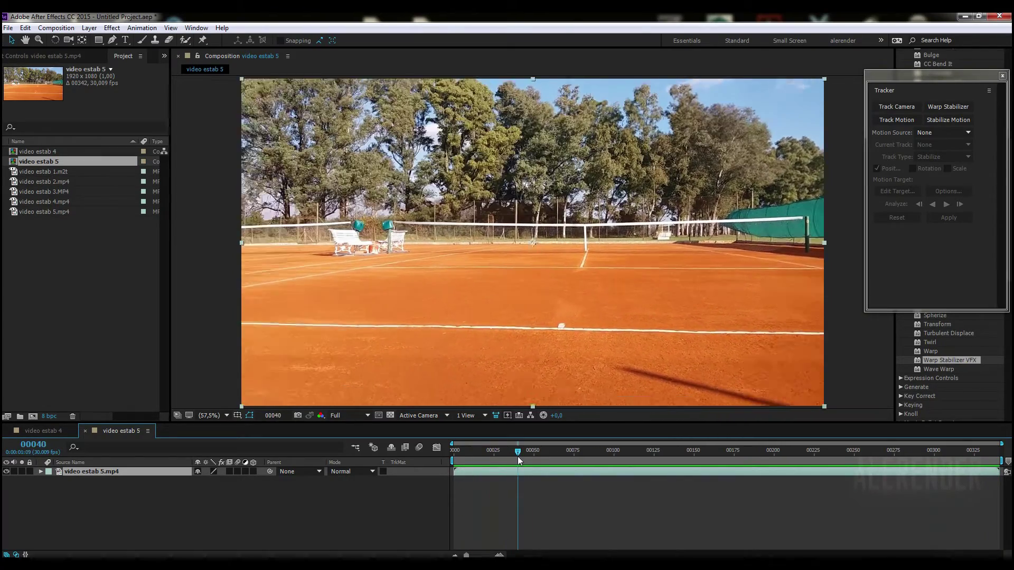
click(461, 452)
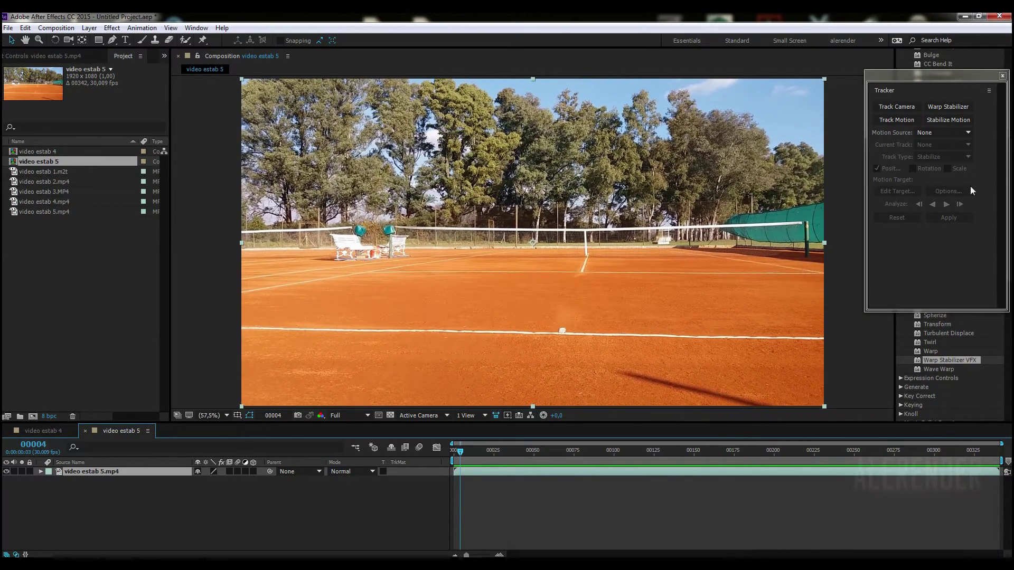
click(943, 106)
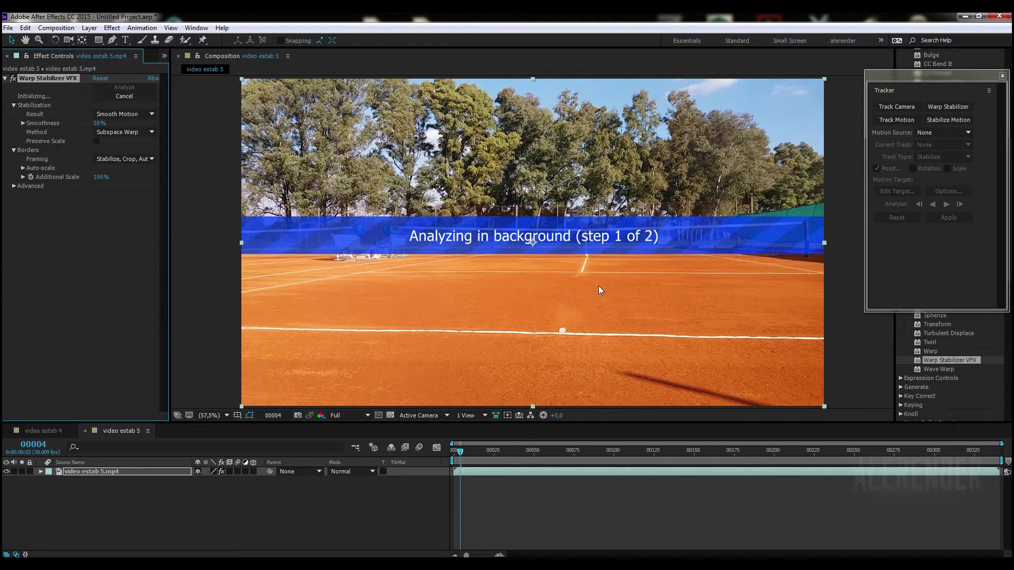
- Wait for analysis to finish, then scrub from frame 48 through the stabilized tennis footage
click(486, 478)
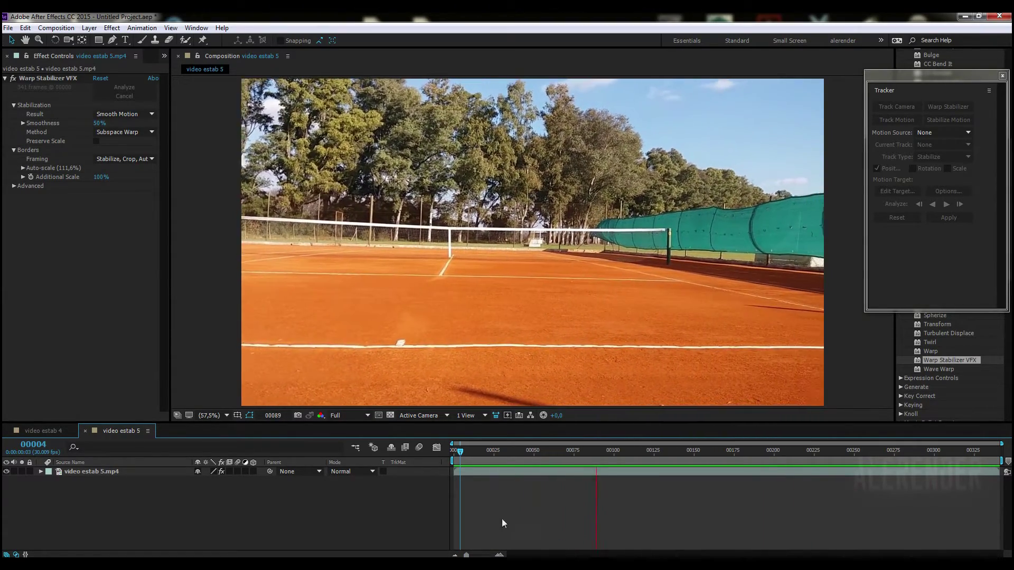
click(531, 452)
mouse_move(541, 455)
mouse_down()
mouse_move(648, 459)
mouse_move(966, 443)
mouse_move(490, 452)
mouse_up()
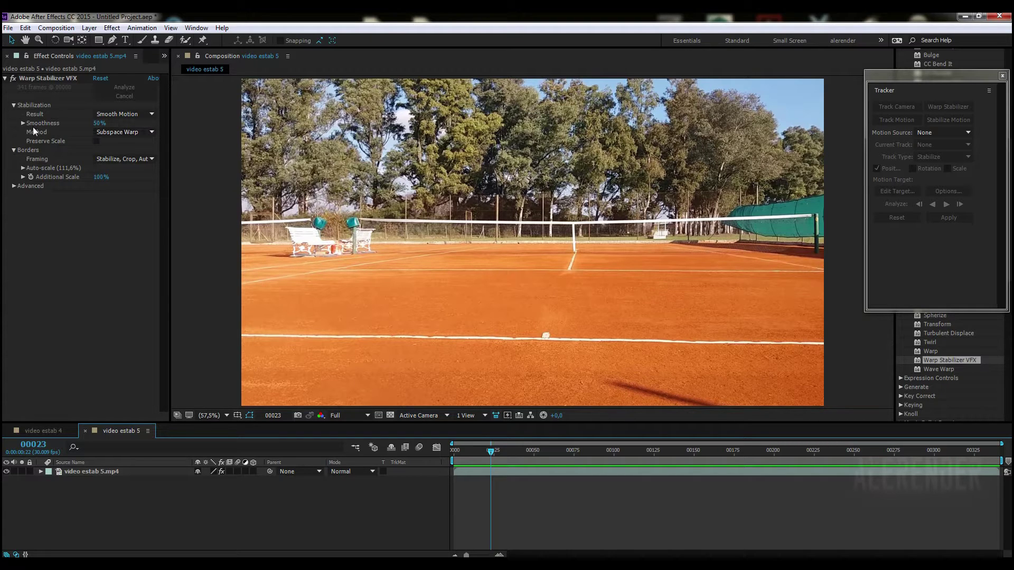
- Review the Method options, keep Subspace Warp, and scrub forward through the footage
click(146, 133)
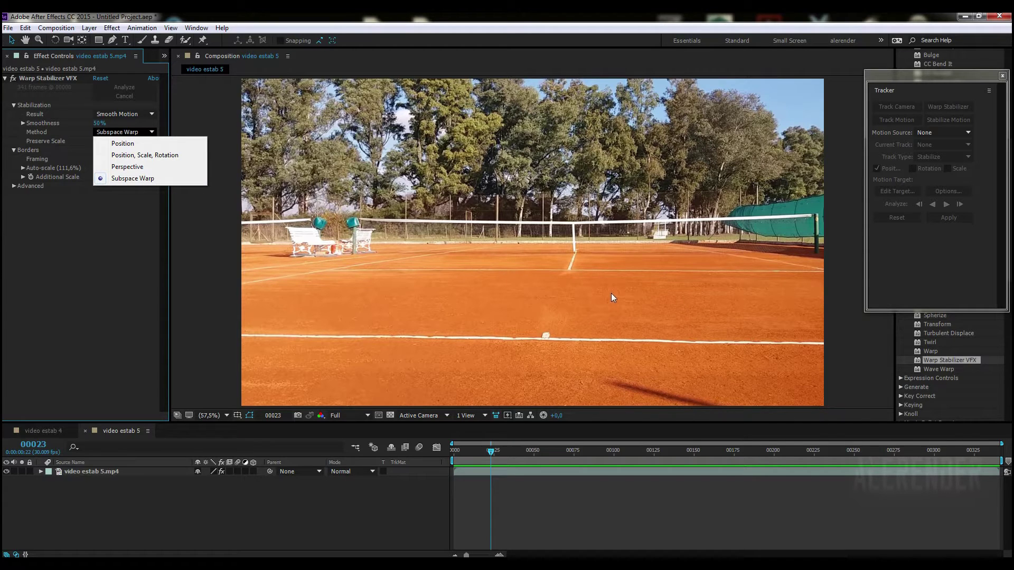
click(130, 179)
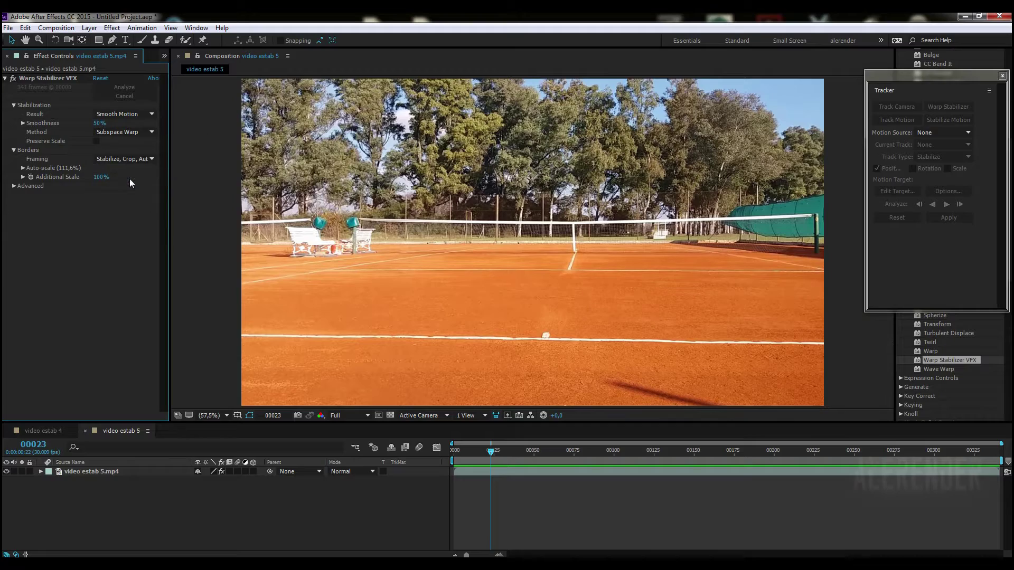
mouse_move(508, 454)
mouse_down()
mouse_move(965, 464)
mouse_move(816, 454)
mouse_up()
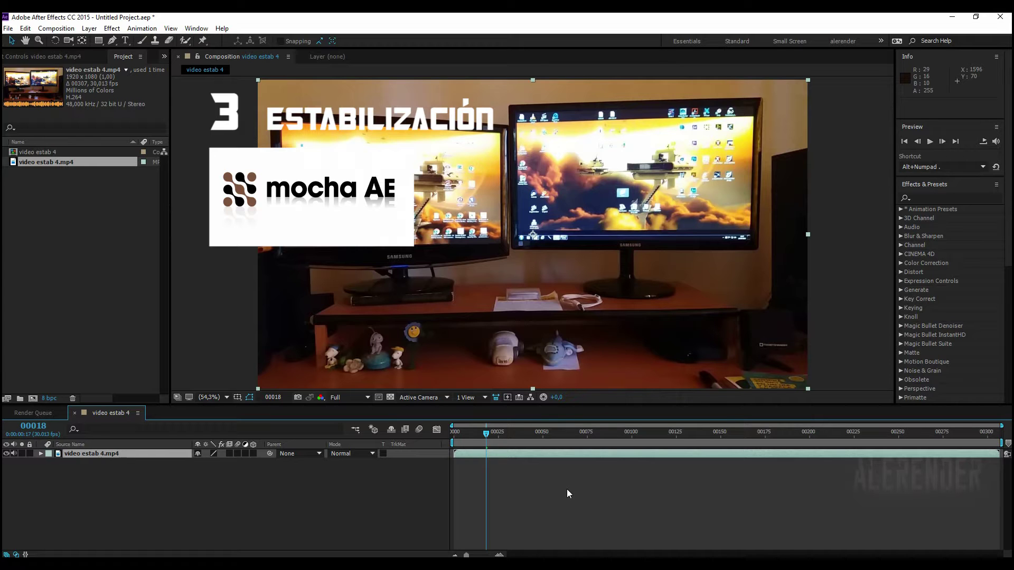
mouse_move(580, 483)
mouse_down()
mouse_move(493, 452)
mouse_move(563, 437)
mouse_move(845, 442)
mouse_up()
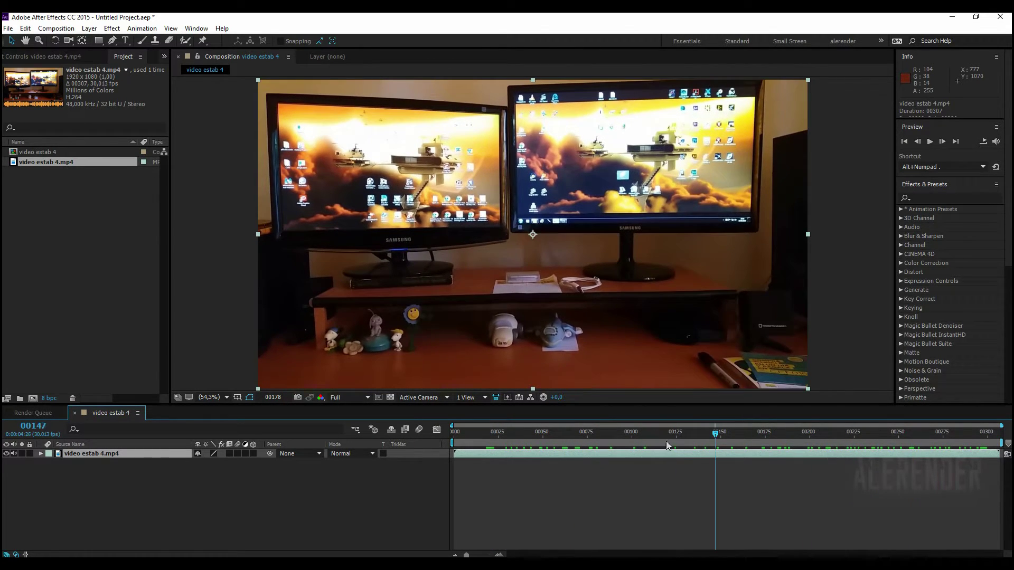
drag(843, 439, 74, 474)
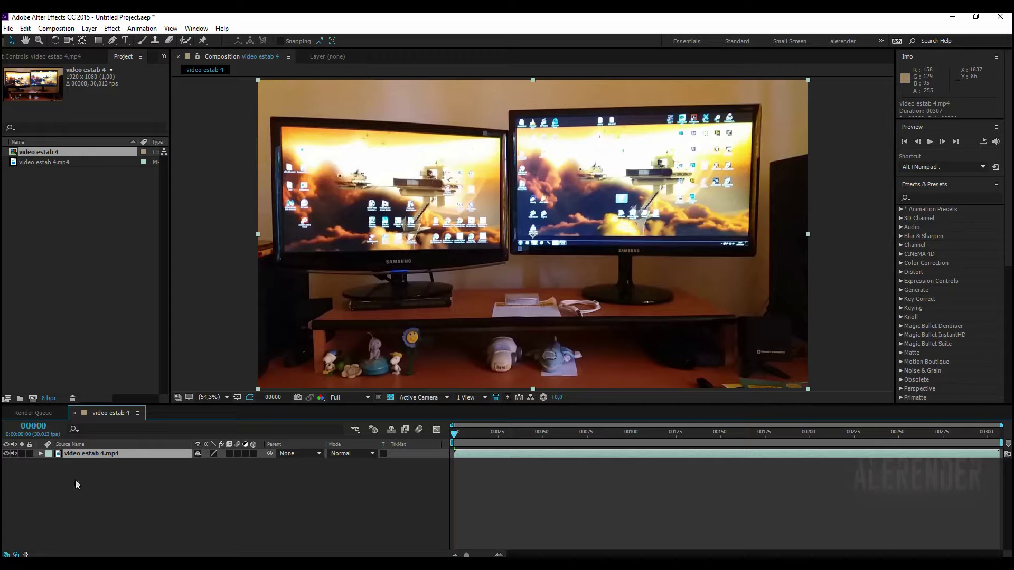
- Run Animation > Track in mocha AE on the video estab 4 layer
click(143, 33)
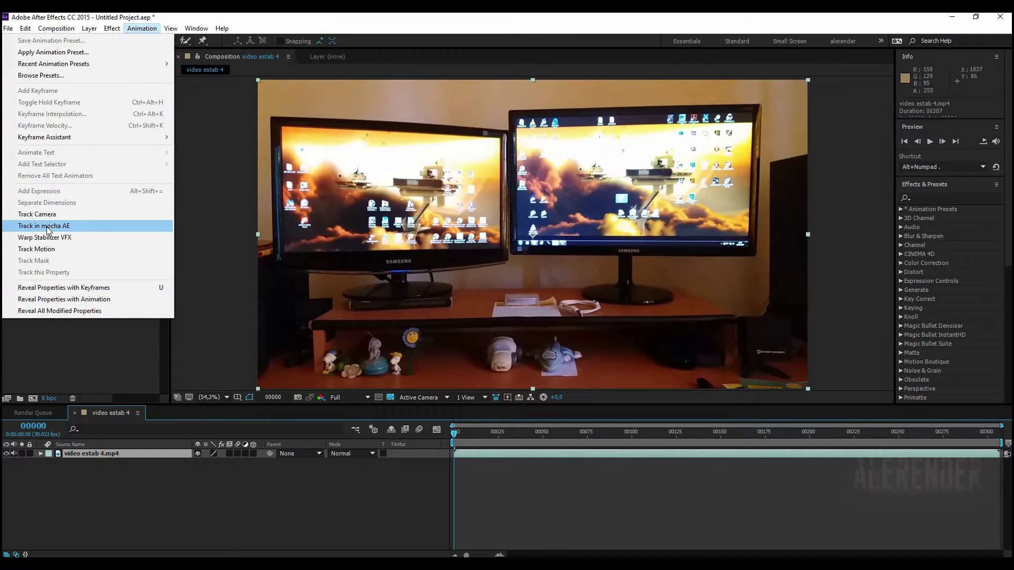
click(47, 227)
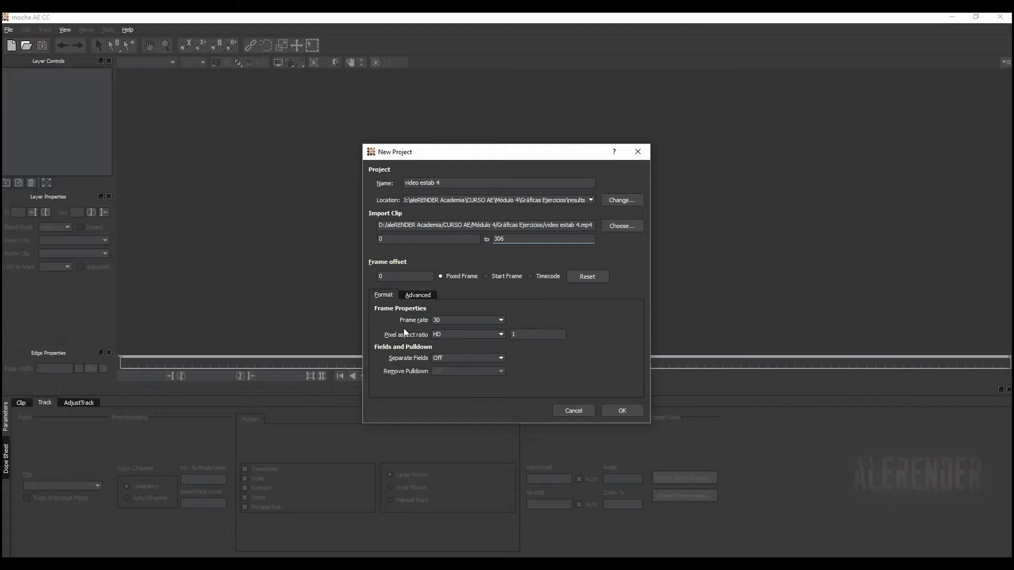
- Create the mocha project at 29.97 fps with Separate Fields left Off
click(457, 323)
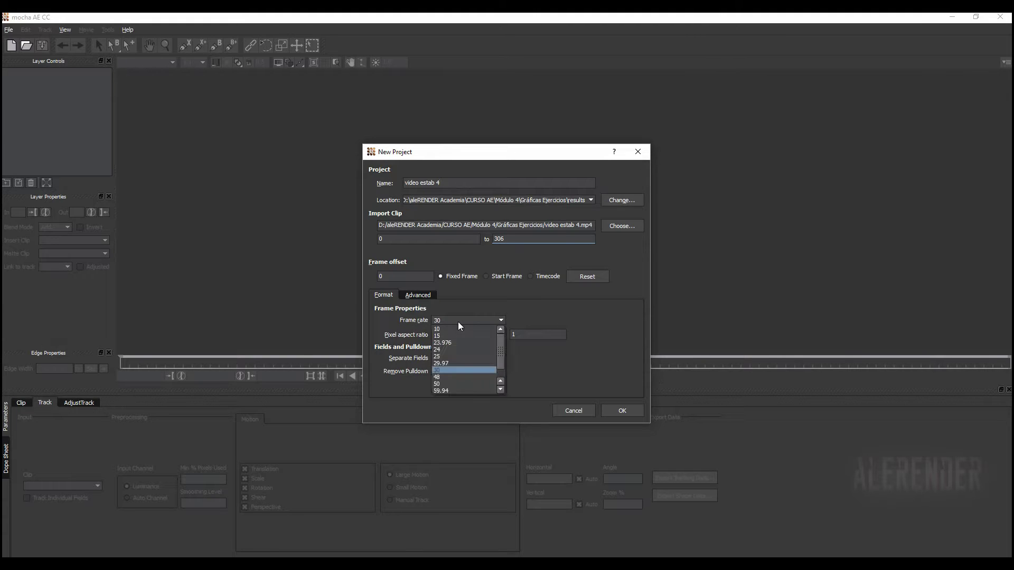
click(449, 364)
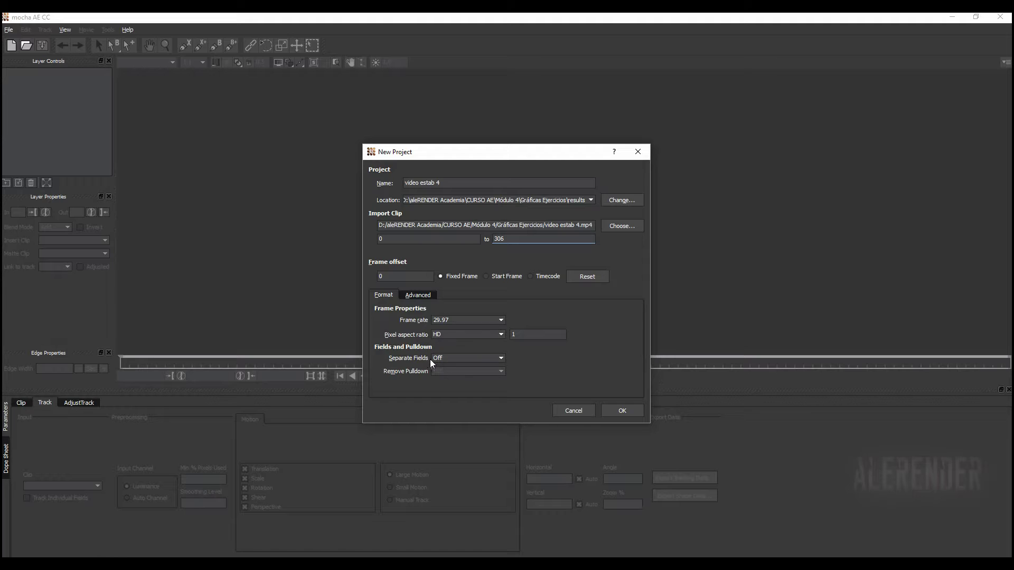
click(497, 362)
key(Escape)
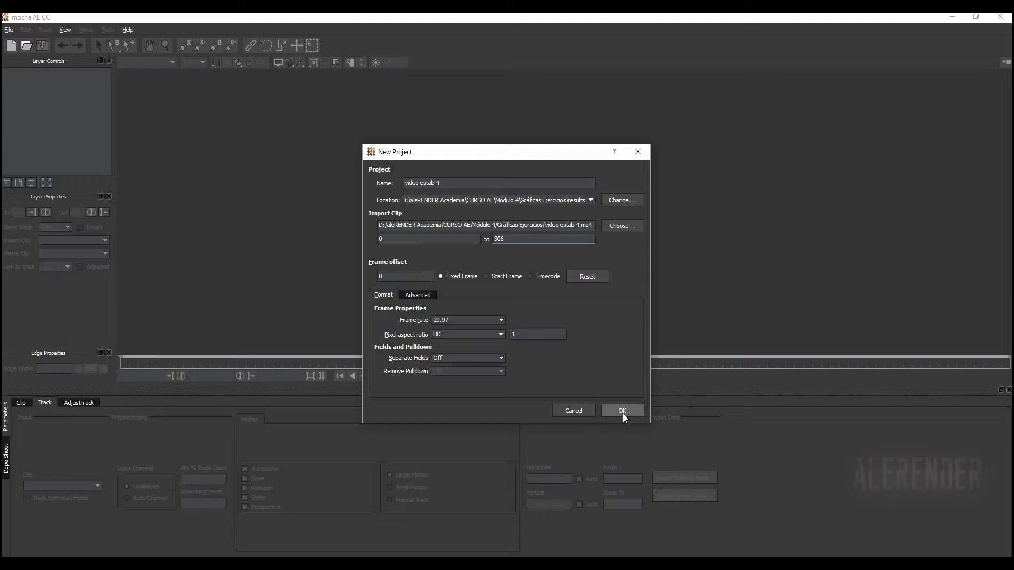
click(622, 411)
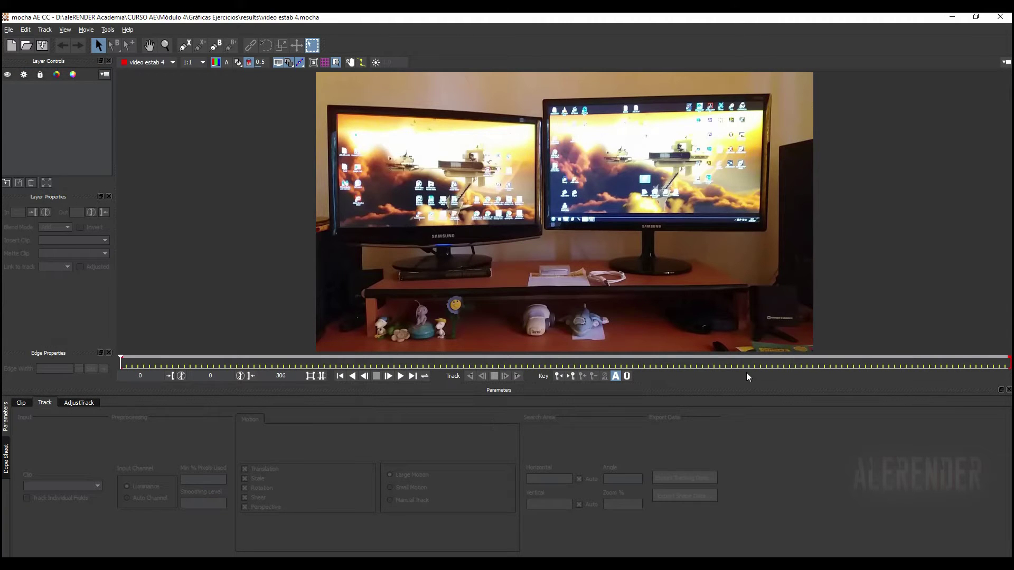
- Scrub the mocha clip, return to frame 0, and select the X-Spline tool
mouse_move(121, 361)
mouse_down()
mouse_move(340, 351)
mouse_move(121, 365)
mouse_up()
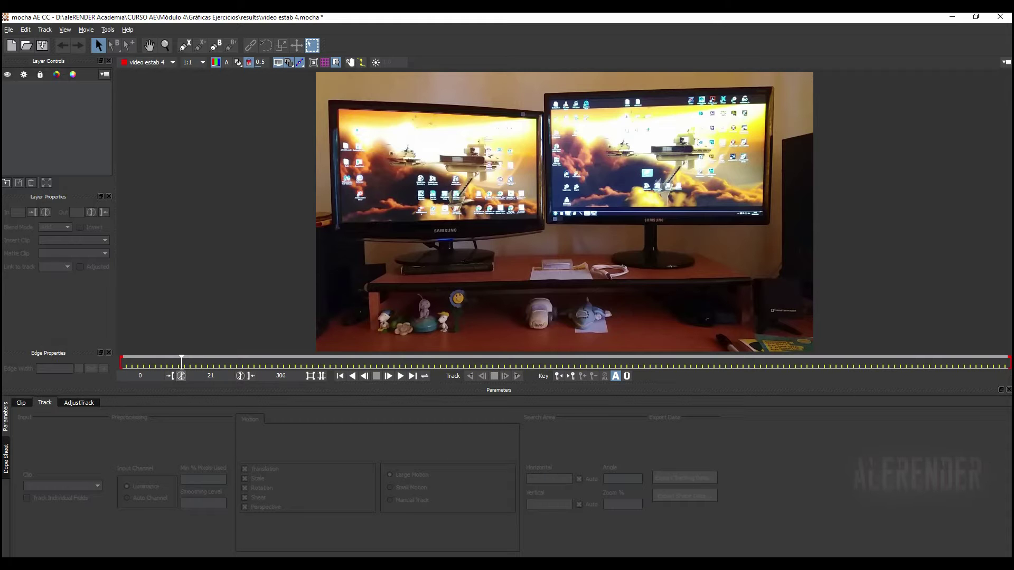
drag(182, 361, 108, 362)
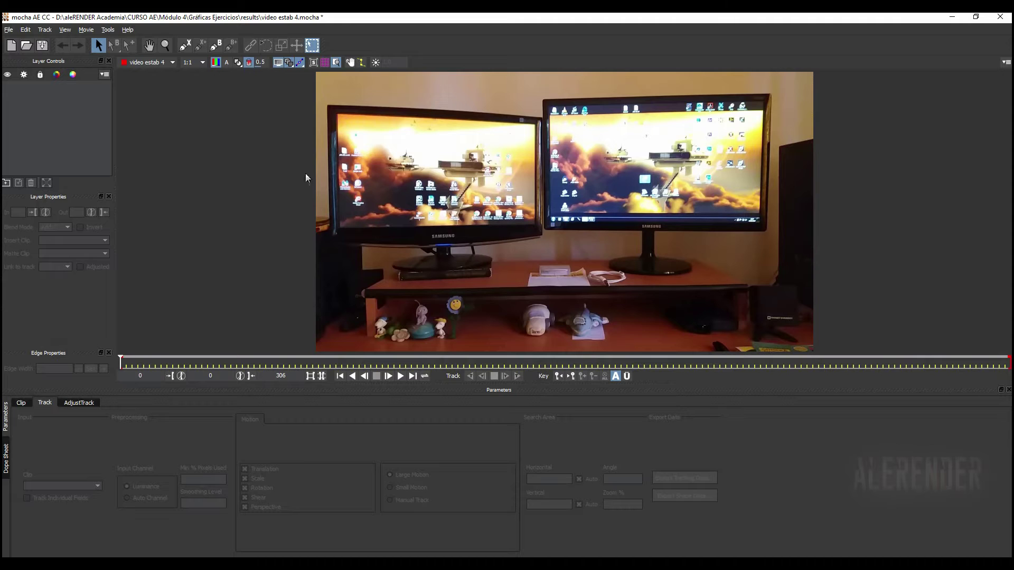
click(184, 47)
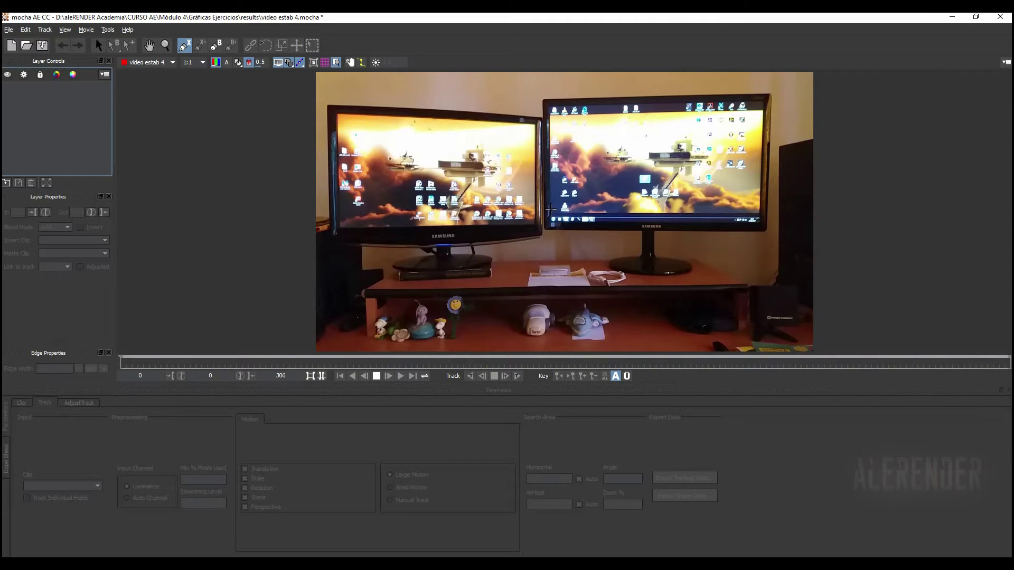
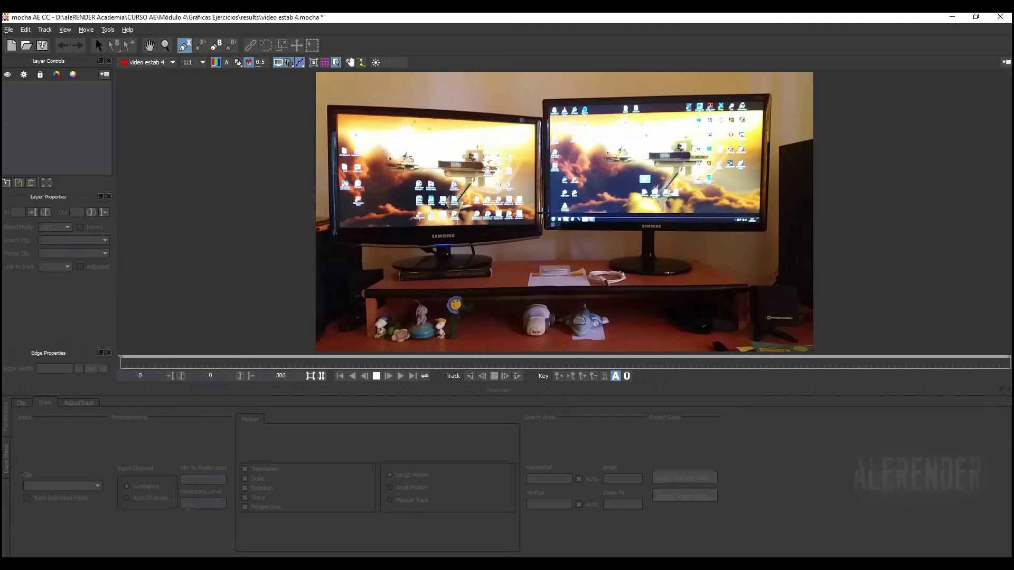
- Place four X-spline points around the right monitor's lower bezel to start a new tracking shape
click(543, 213)
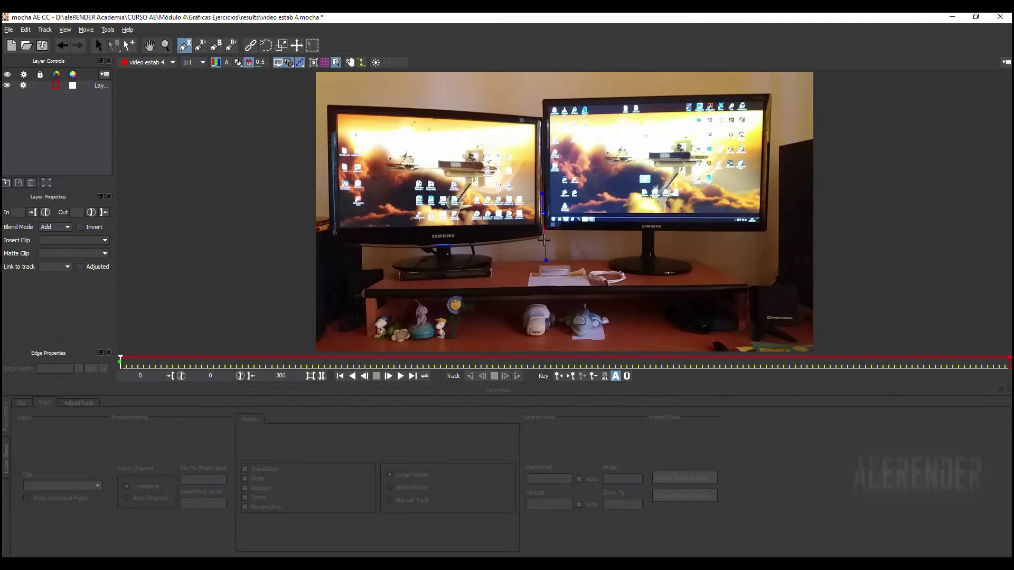
click(544, 241)
click(770, 244)
click(770, 211)
- Close the spline and adjust its lower-left, upper-right and lower-right points to fit the bezel
right_click(650, 212)
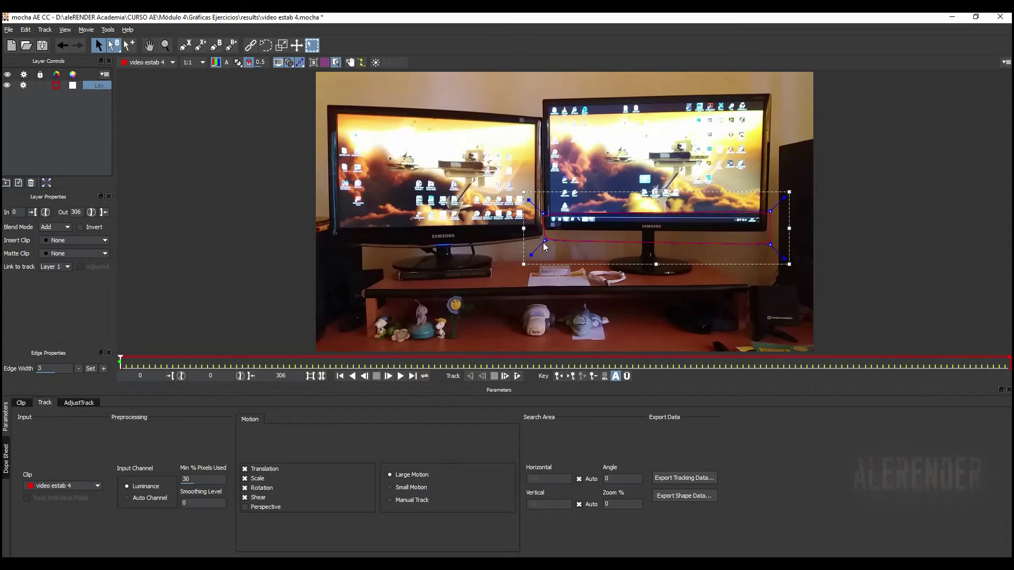
drag(544, 240, 542, 209)
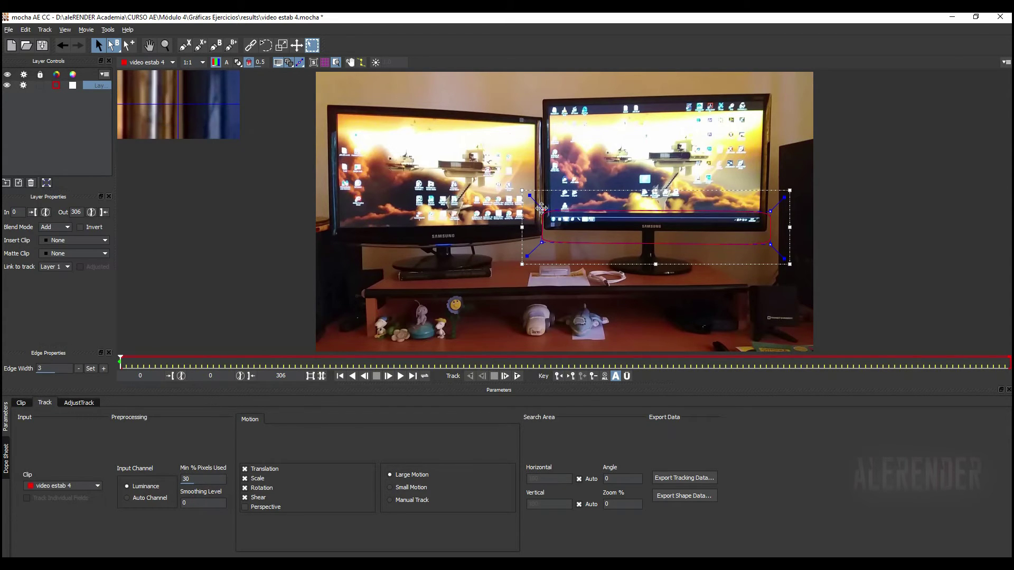
drag(771, 211, 768, 212)
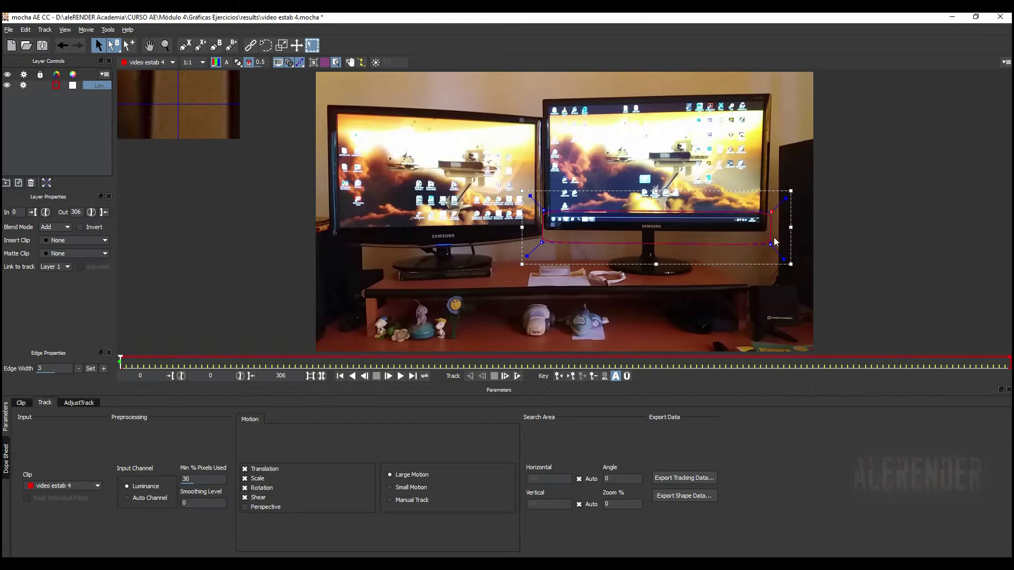
drag(770, 245, 770, 243)
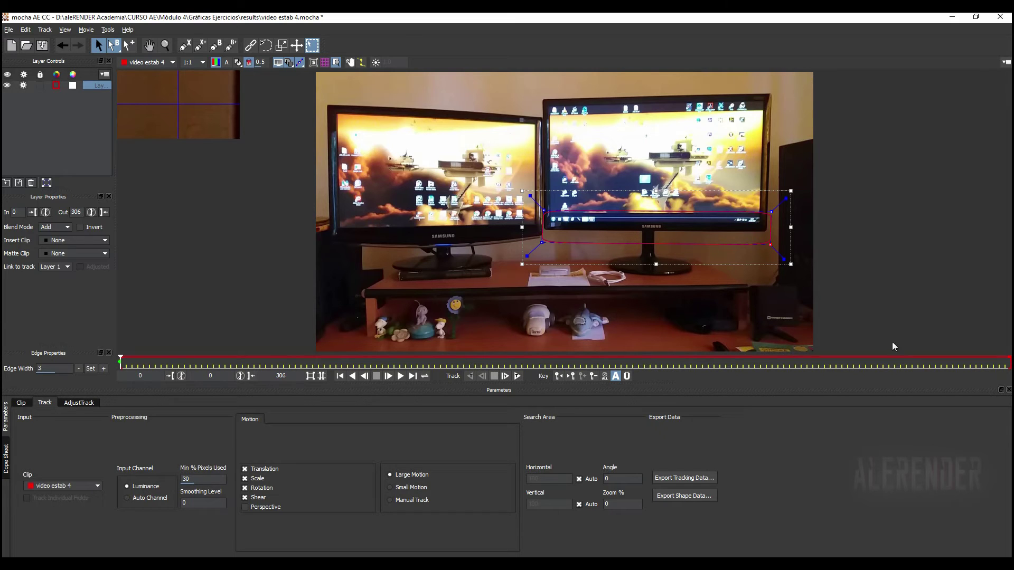
- Track the shape forward, then copy inverted After Effects Transform Data to the clipboard
click(516, 376)
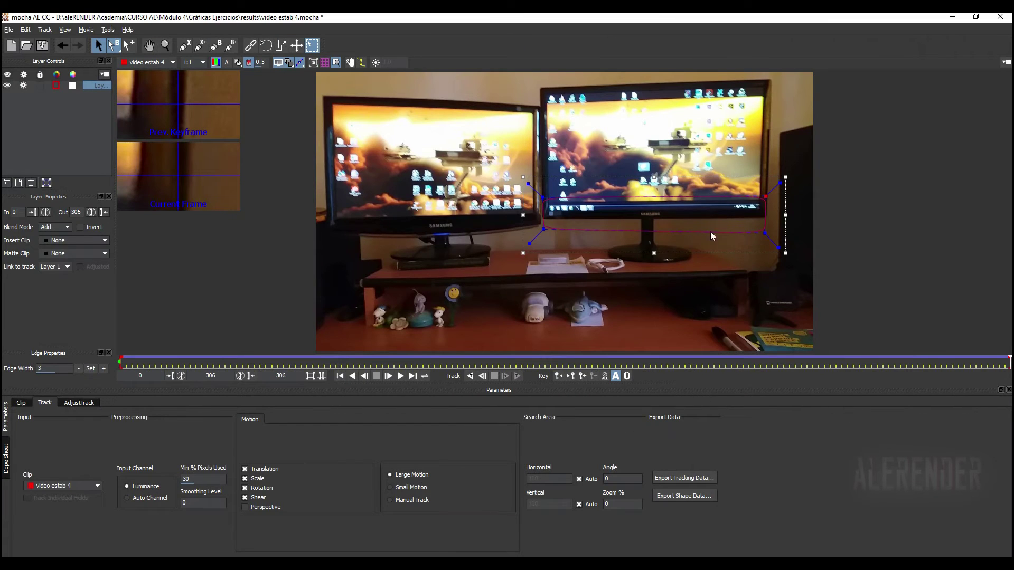
click(686, 478)
click(625, 275)
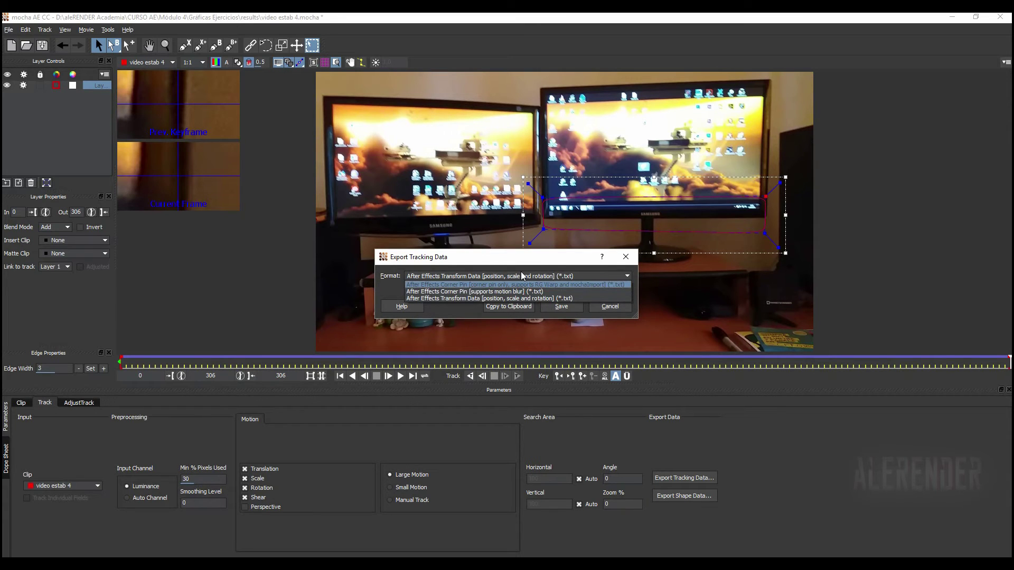
click(467, 299)
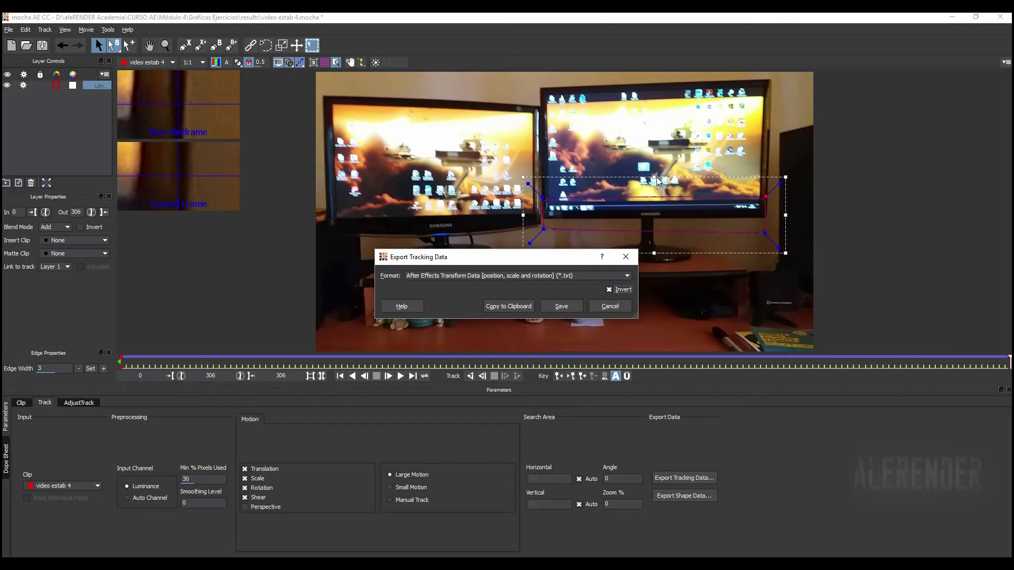
click(512, 306)
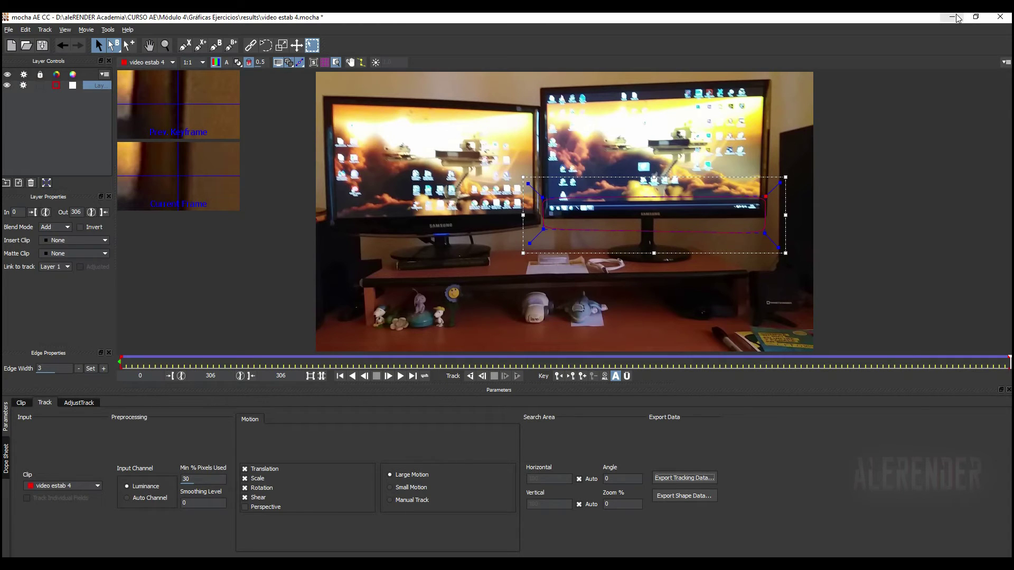
- Paste the mocha keyframes onto the video estab 4.mp4 layer, reveal them with U, and preview the stabilized footage
key(alt+Tab)
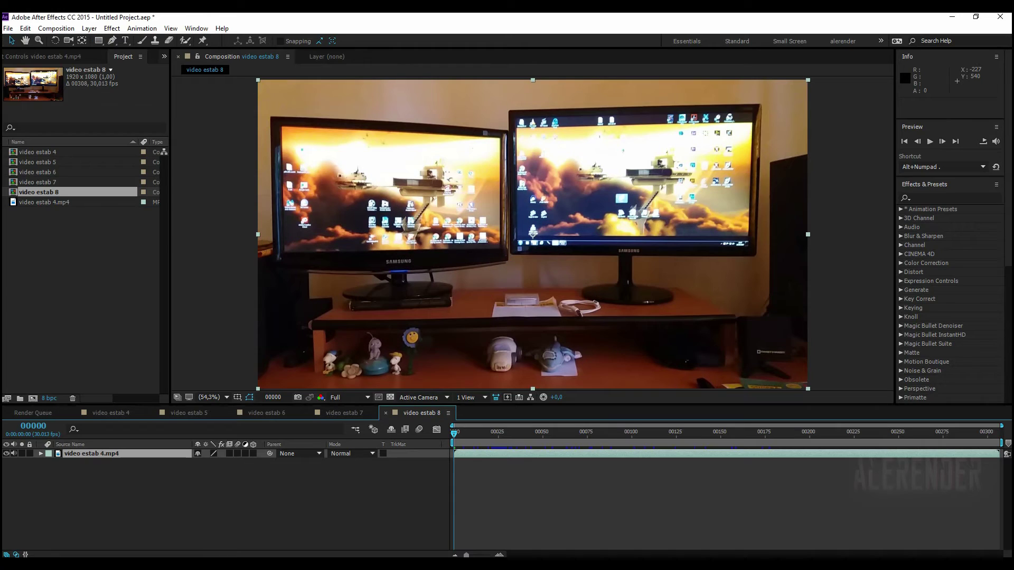
click(93, 458)
click(24, 28)
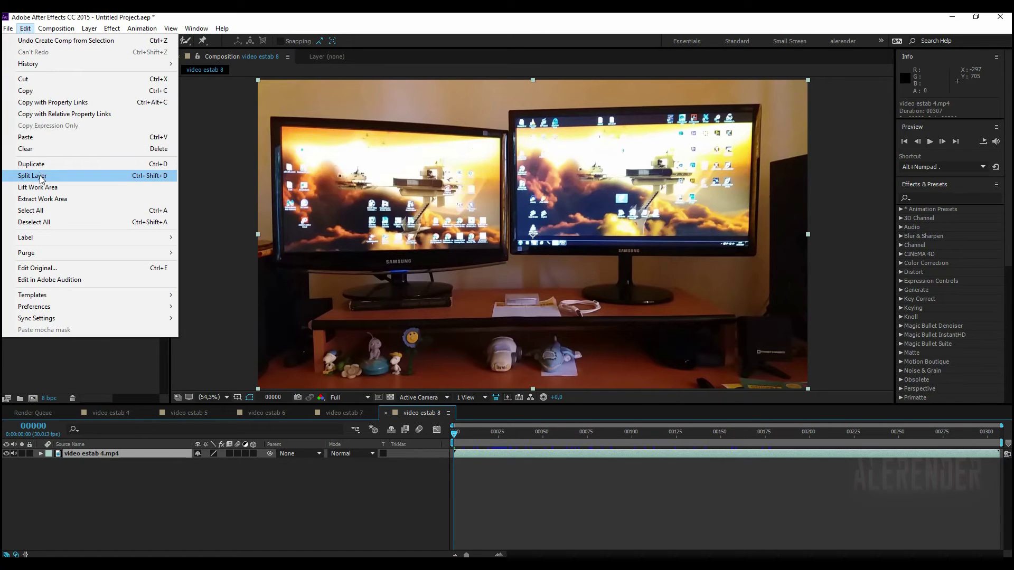
click(32, 138)
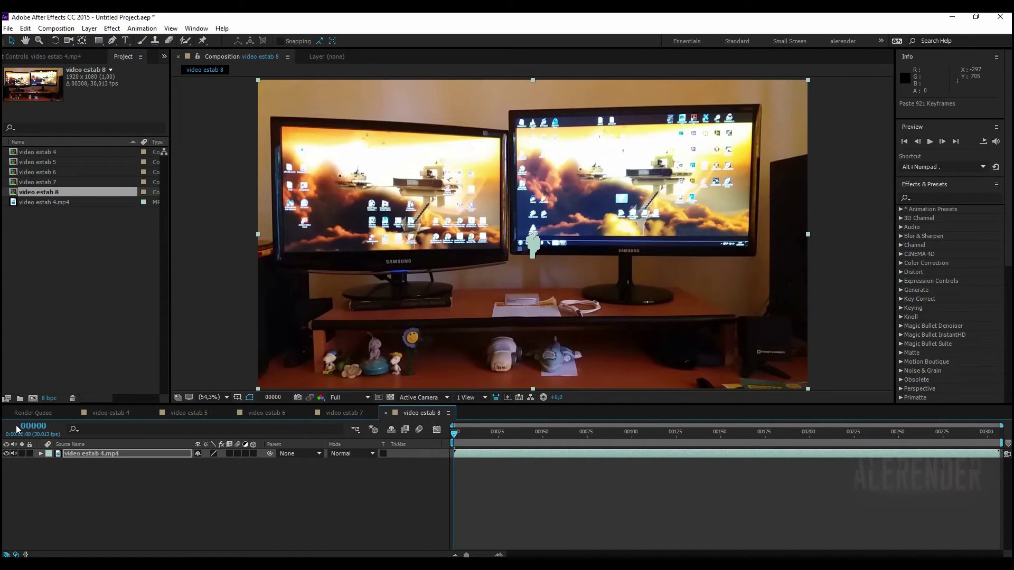
key(u)
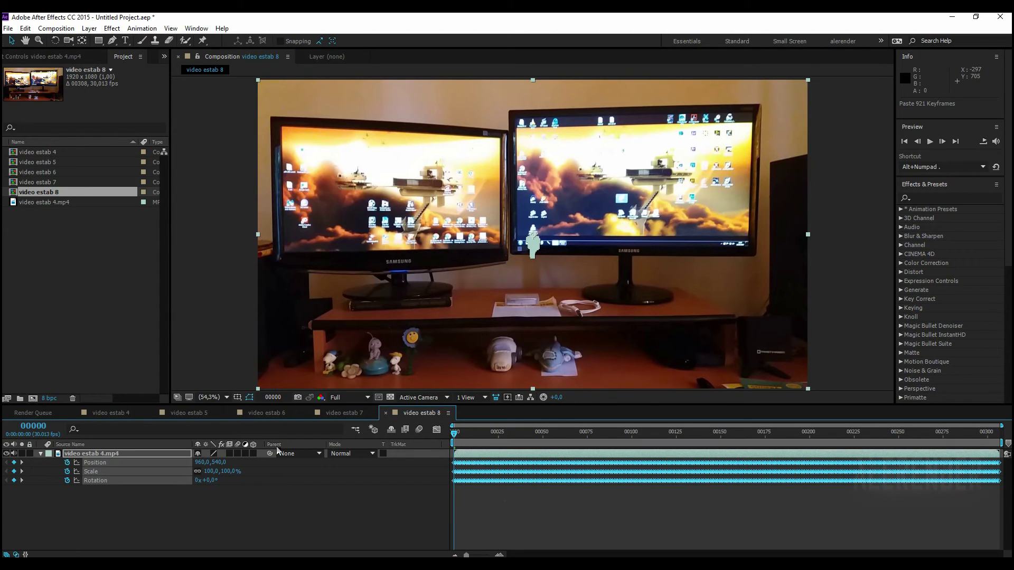
click(440, 474)
key(space)
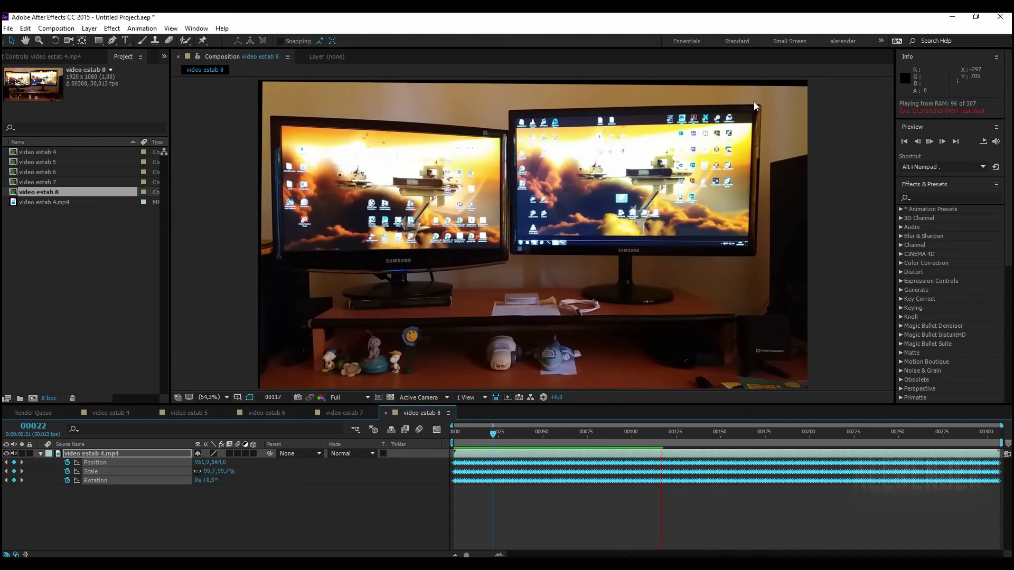
- Stop the stabilized footage preview
click(575, 474)
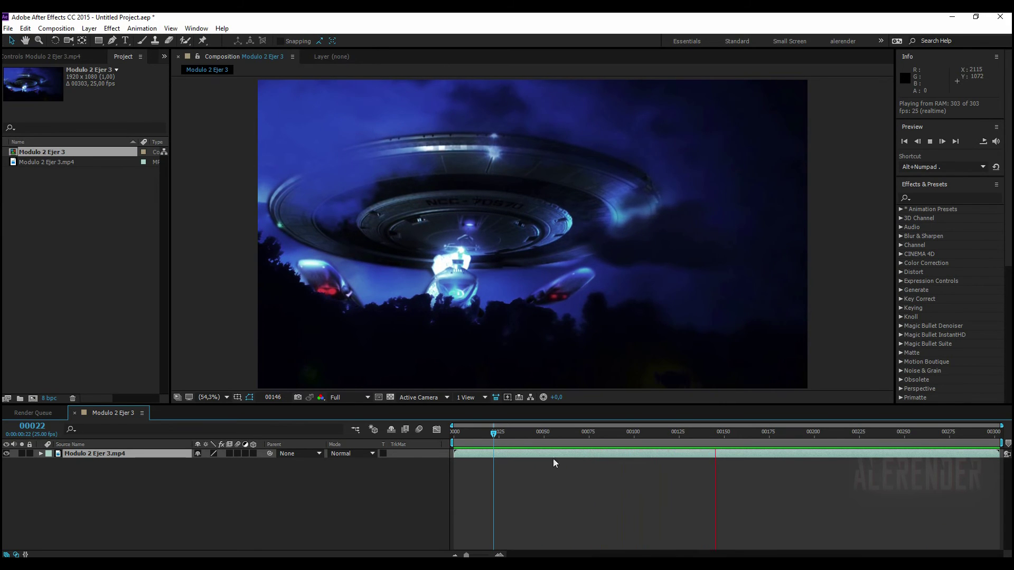
- Scrub through the UFO shot to review its motion, then expand the Animation Presets folder
drag(529, 448, 766, 441)
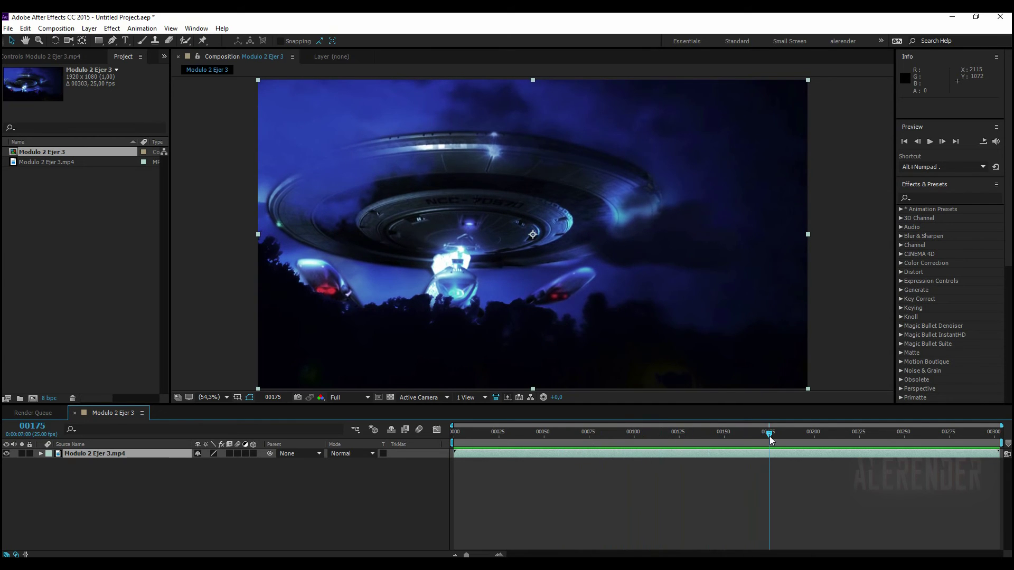
drag(505, 441, 617, 442)
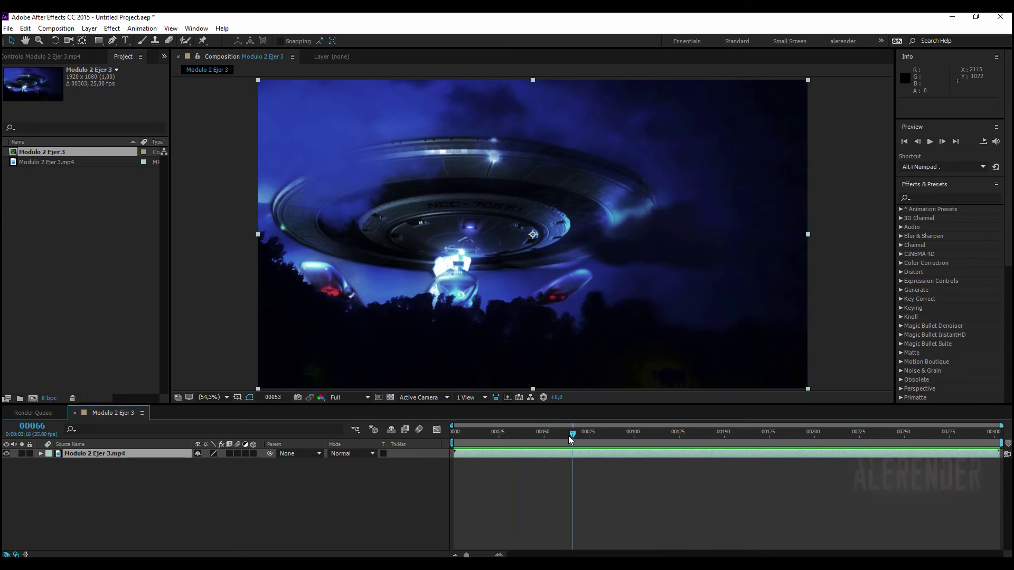
click(526, 441)
drag(565, 443, 489, 441)
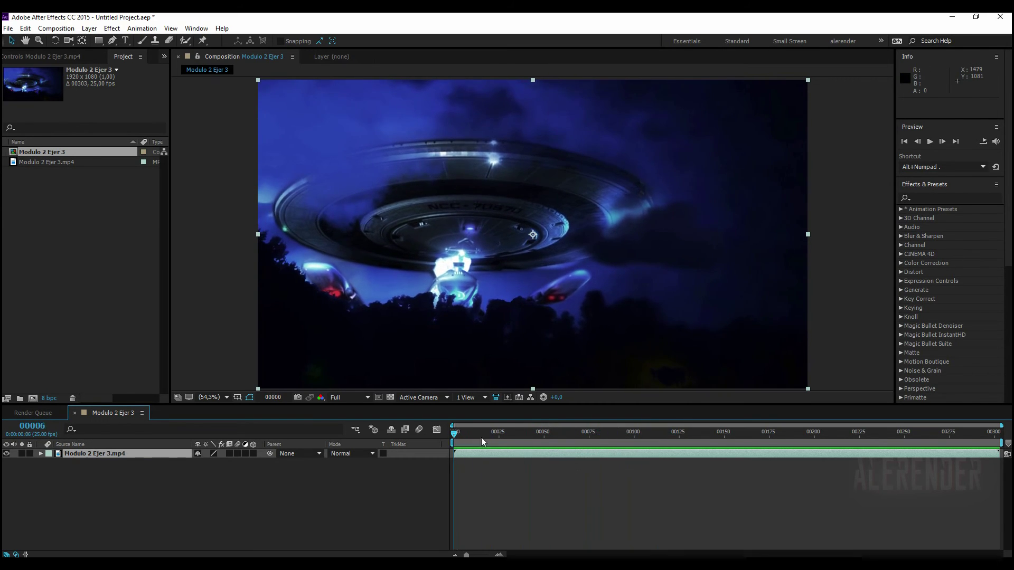
drag(489, 442, 459, 442)
click(901, 210)
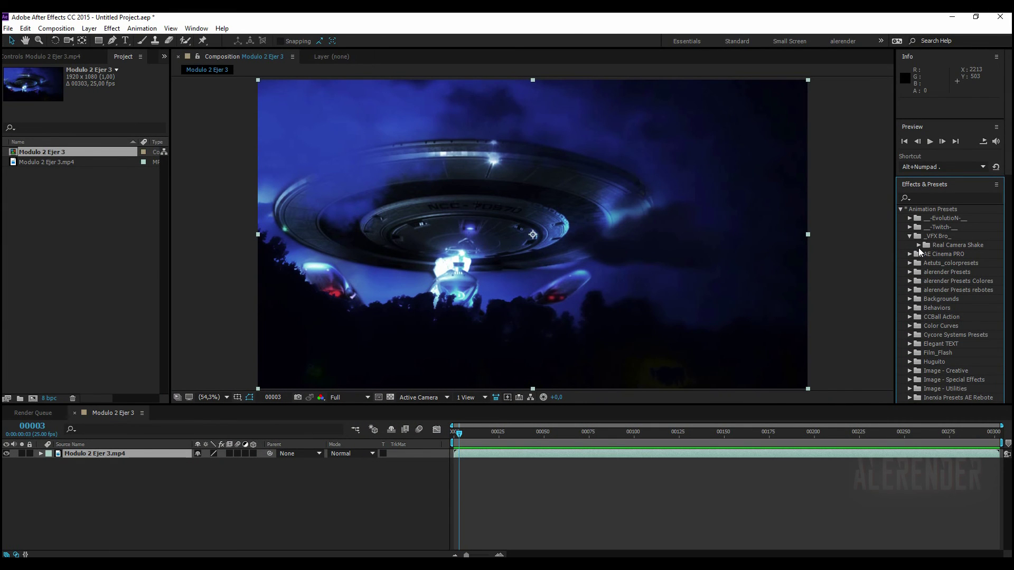
- Drag Real.Camera.Shake.1 onto the UFO layer and preview the shake from frames 12 and 28
click(919, 246)
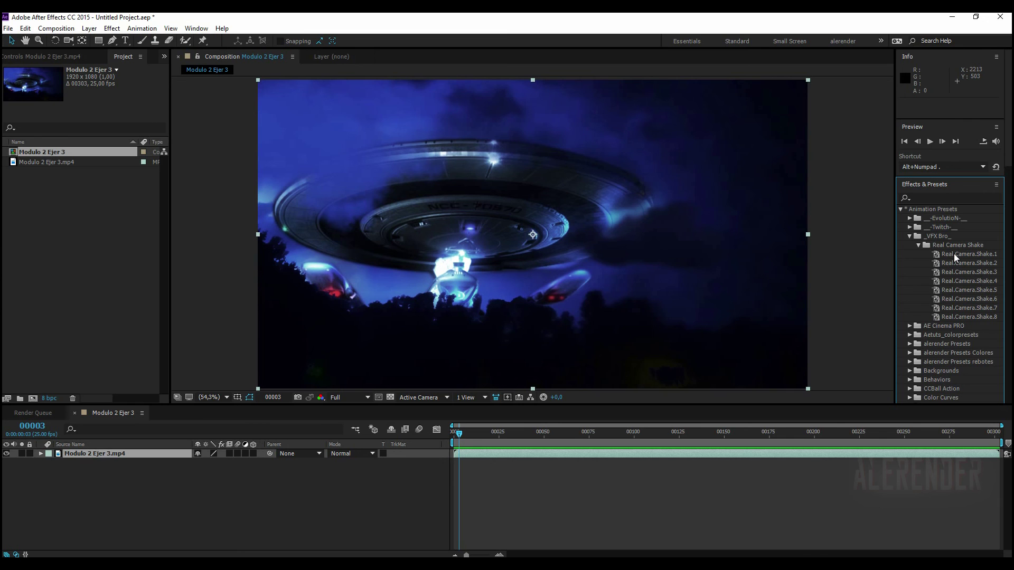
drag(956, 258, 106, 453)
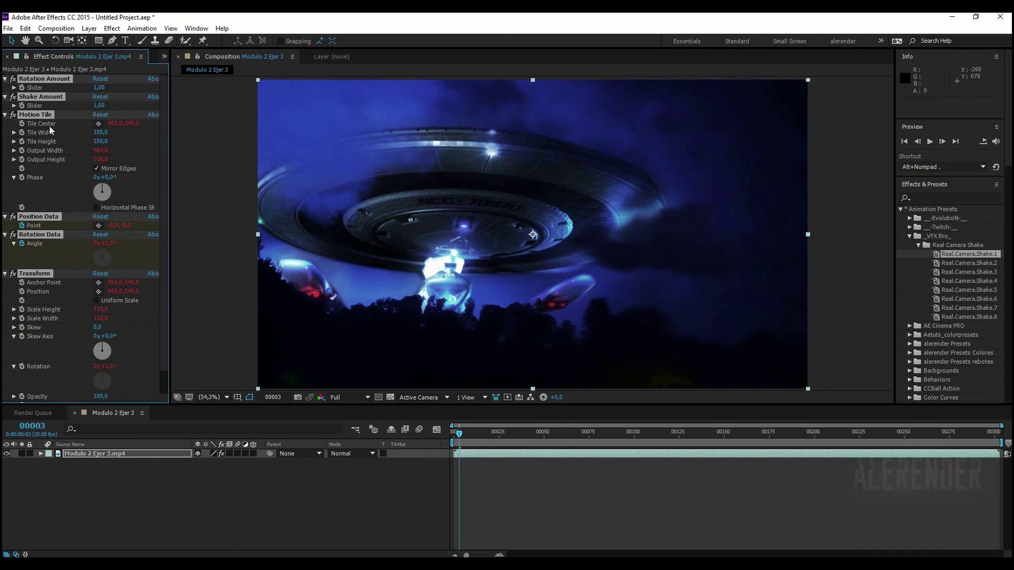
click(476, 442)
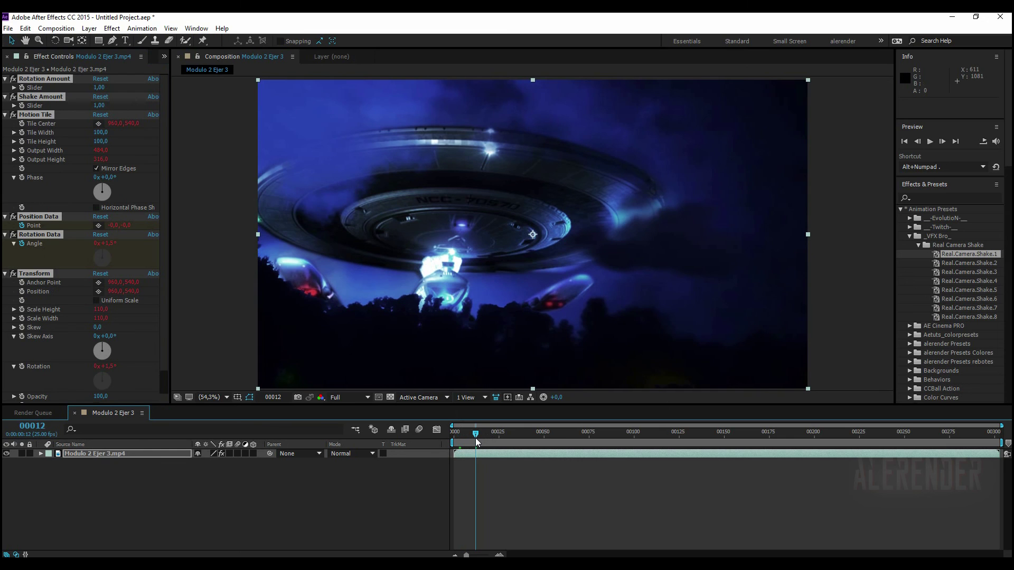
key(space)
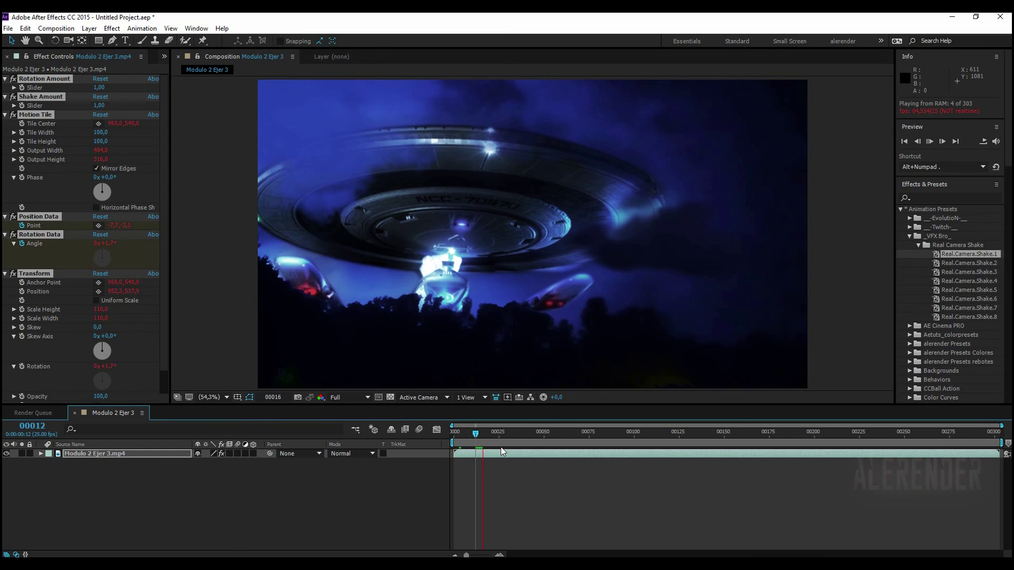
click(505, 442)
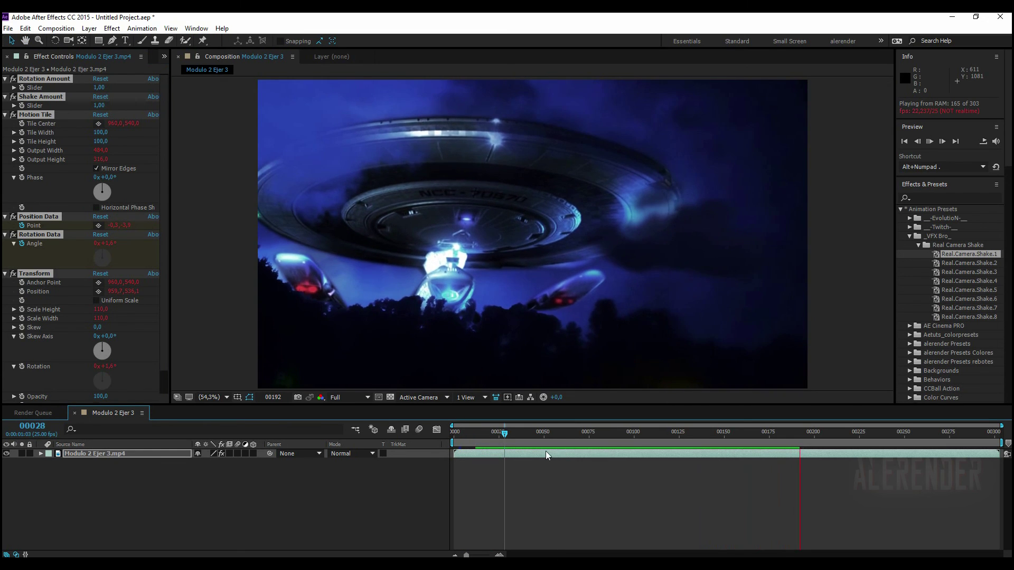
click(504, 436)
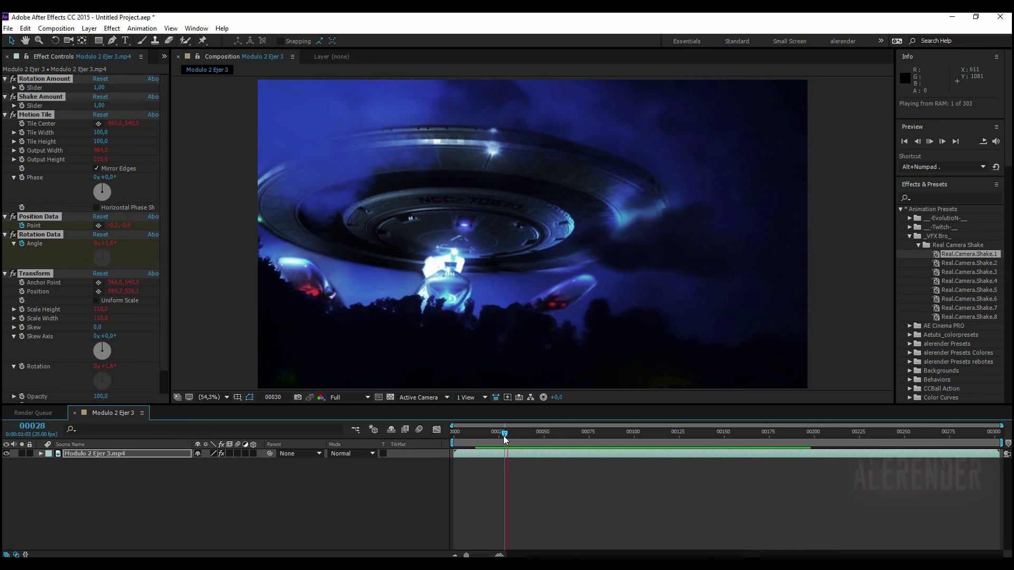